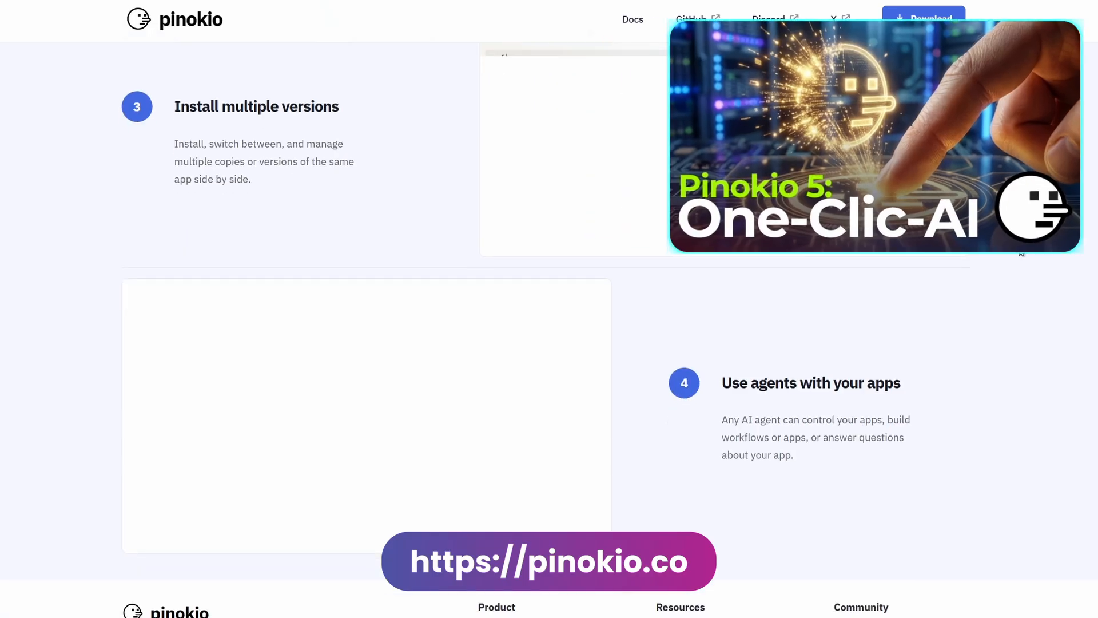
# Open the app catalogue from the Pinokio home page and go to the OmniVoice app page by PierrunoYT
pyautogui.scroll(15, 1021, 252)
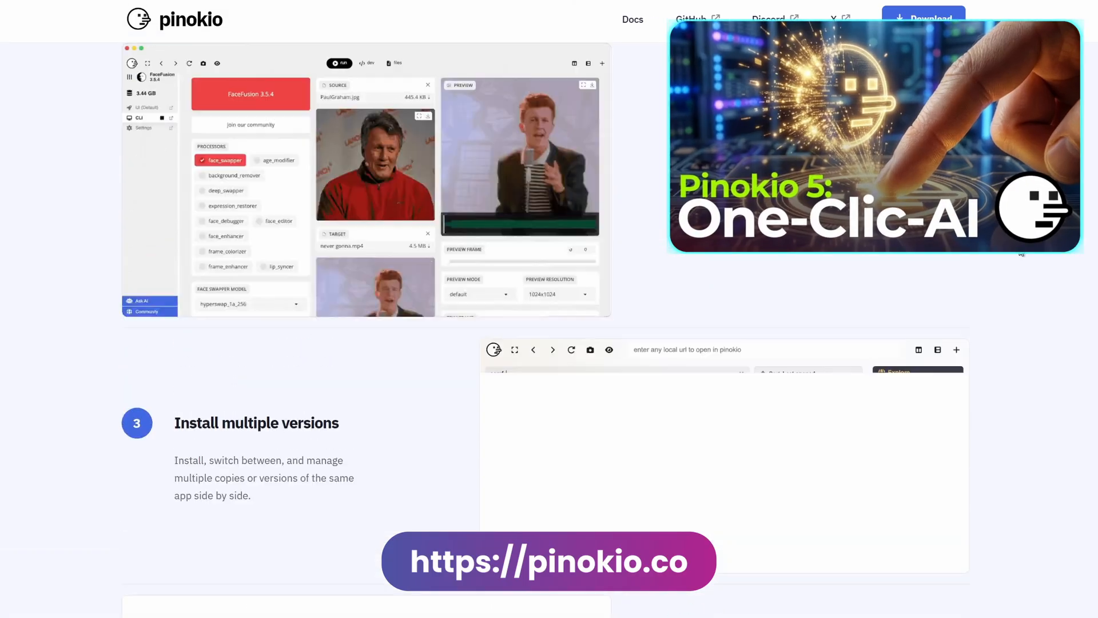
pyautogui.scroll(5, 1021, 253)
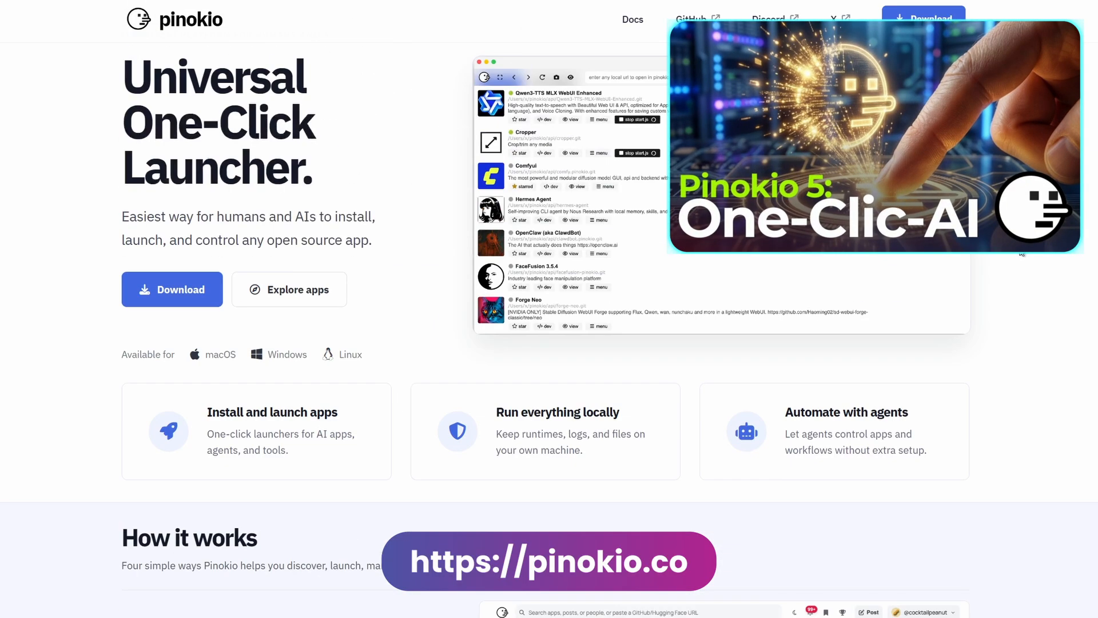
pyautogui.scroll(1, 1021, 253)
pyautogui.click(287, 330)
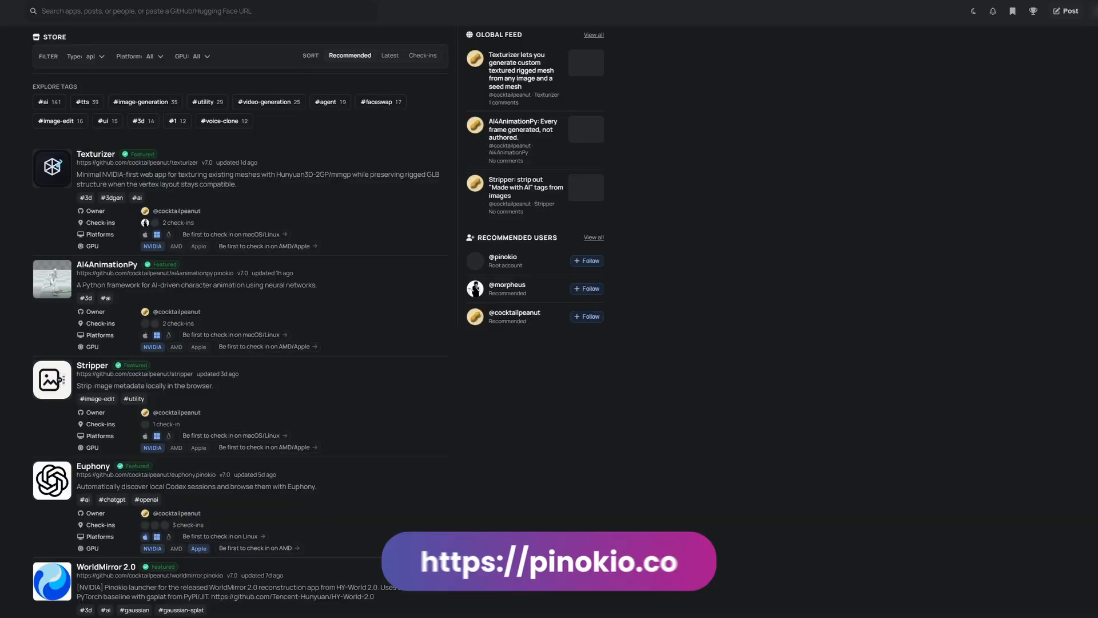
pyautogui.hotkey('ctrl', '+')
pyautogui.hotkey('ctrl', '+')
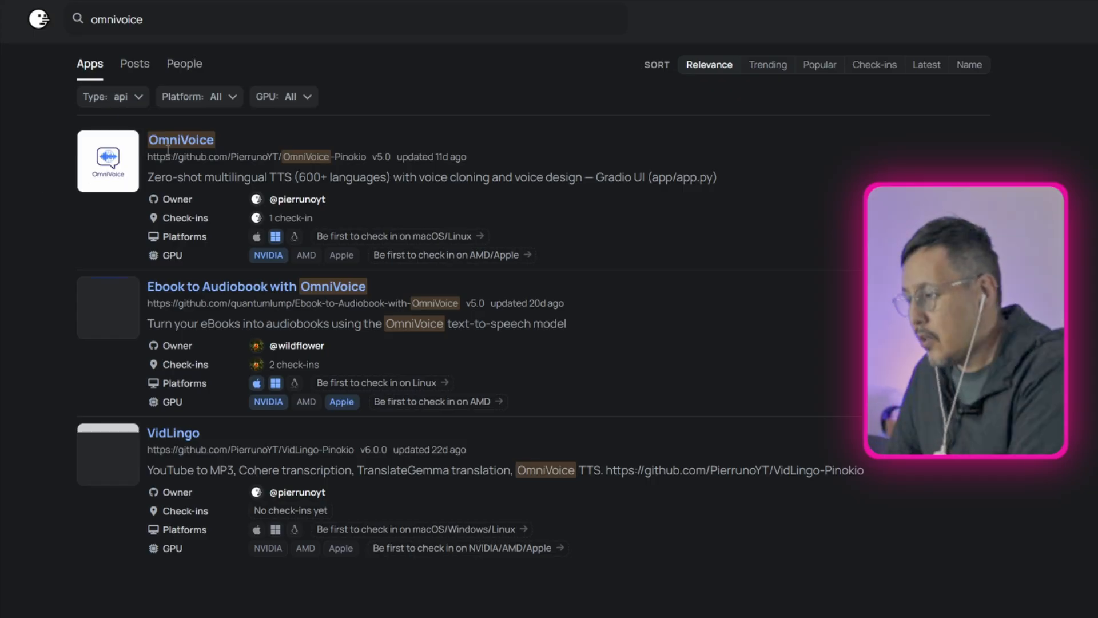
pyautogui.click(83, 175)
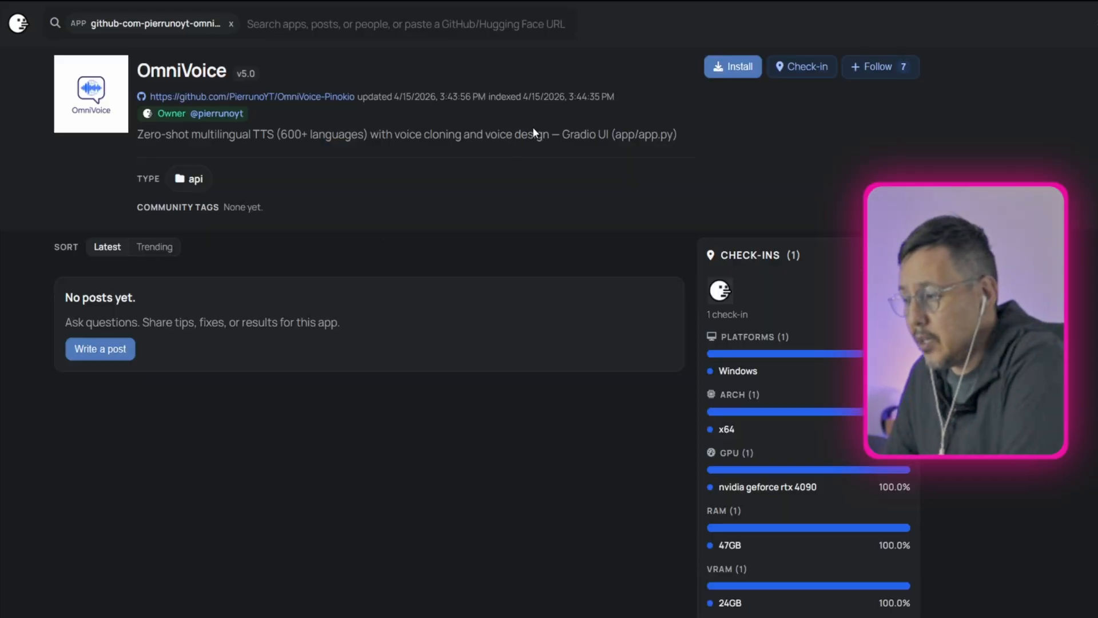
# Bring up the download of the latest OmniVoice version and cancel it at the folder-name dialog
pyautogui.click(736, 72)
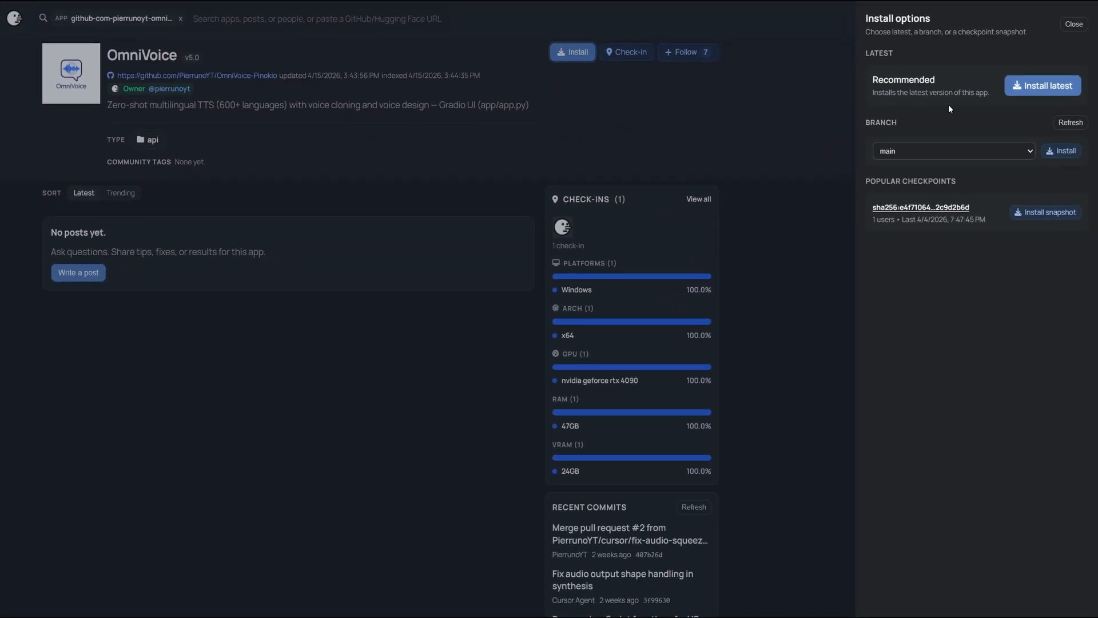
pyautogui.click(1049, 88)
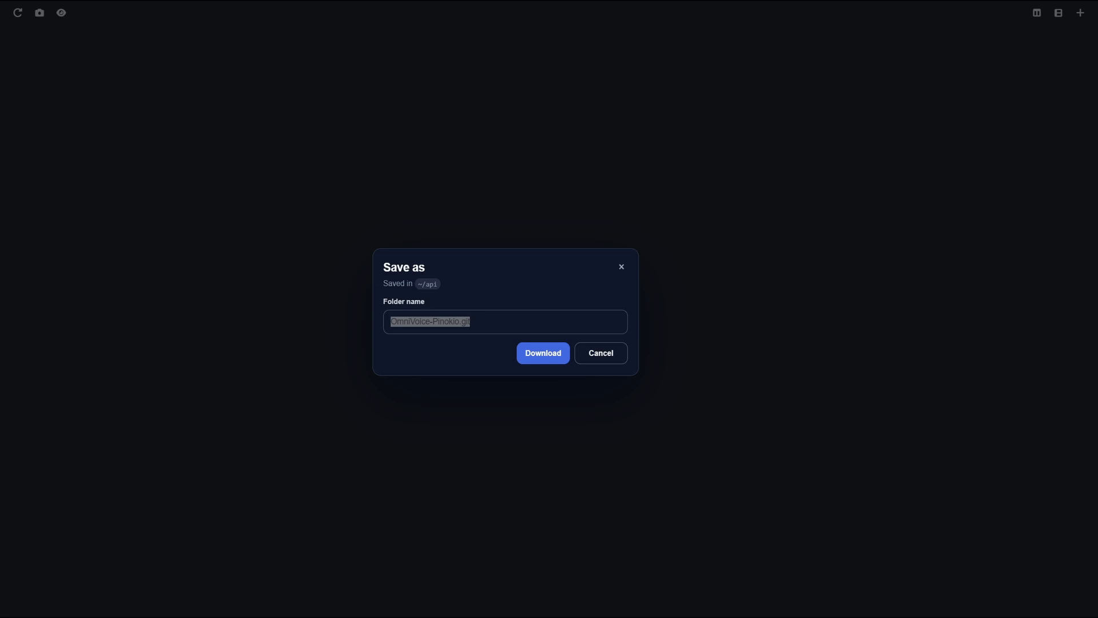
pyautogui.click(601, 354)
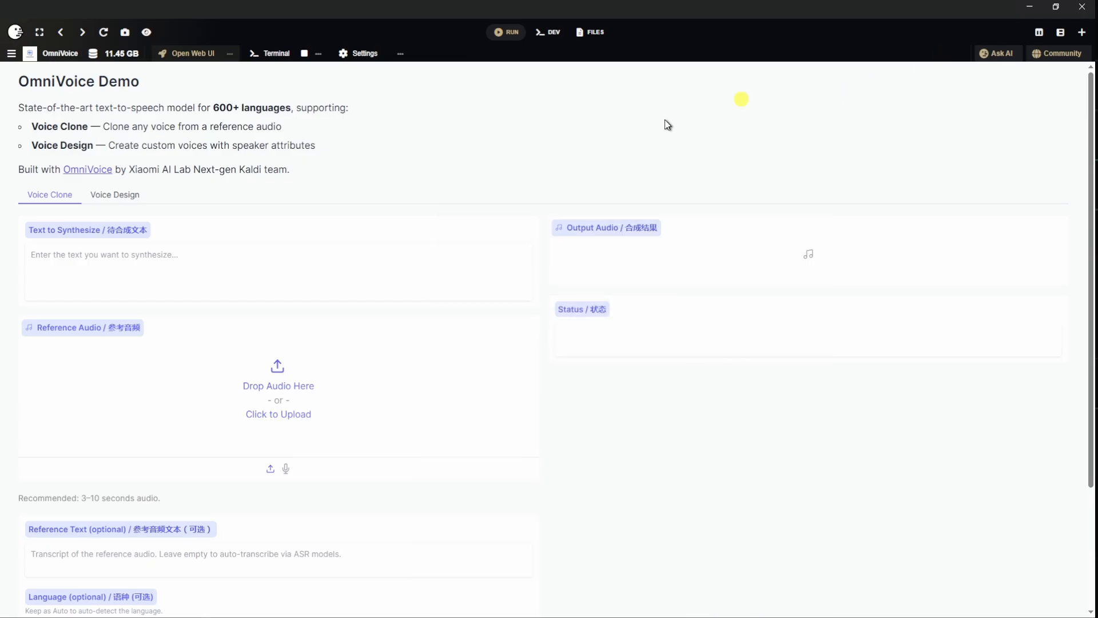
# Examine the OmniVoice demo page, including its layout, the supported languages statement and the credit to the team behind it
pyautogui.scroll(-3, 557, 380)
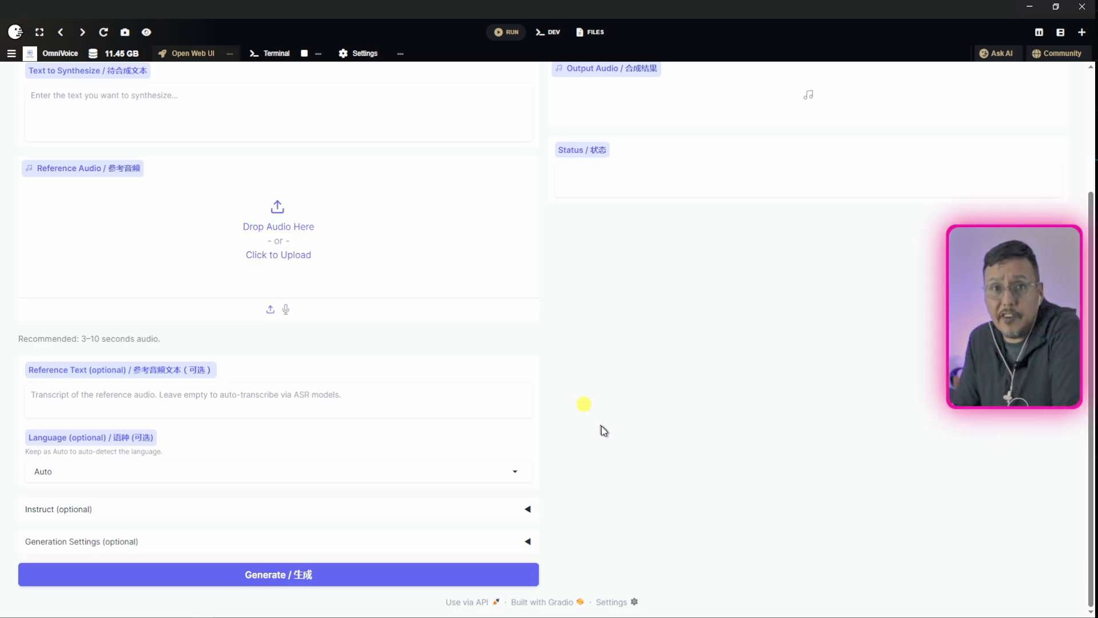
pyautogui.scroll(3, 605, 431)
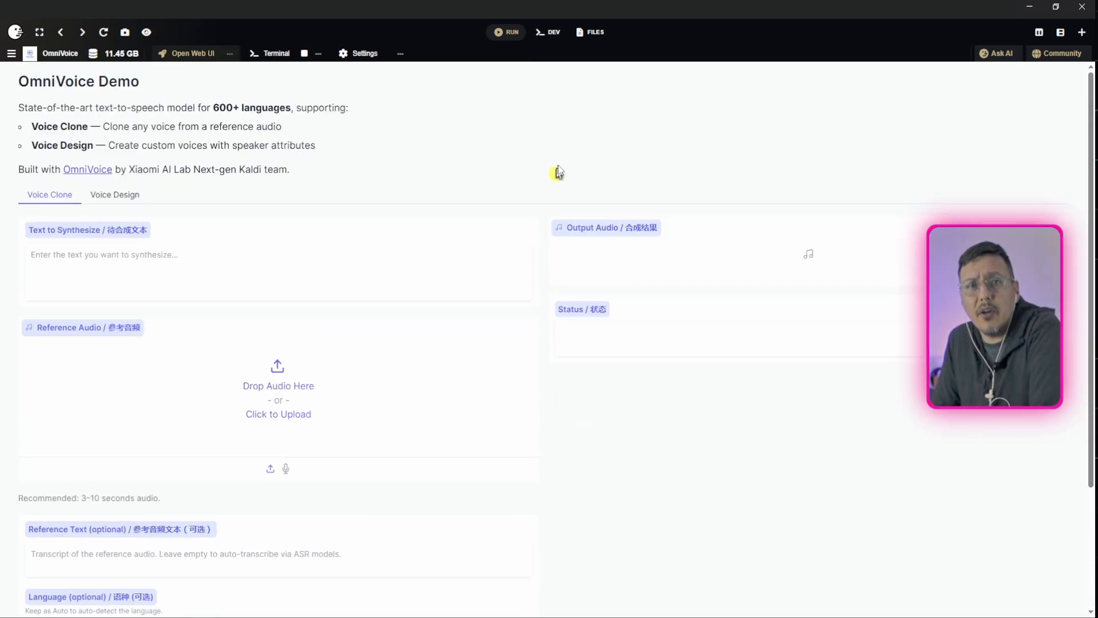
pyautogui.scroll(-3, 577, 325)
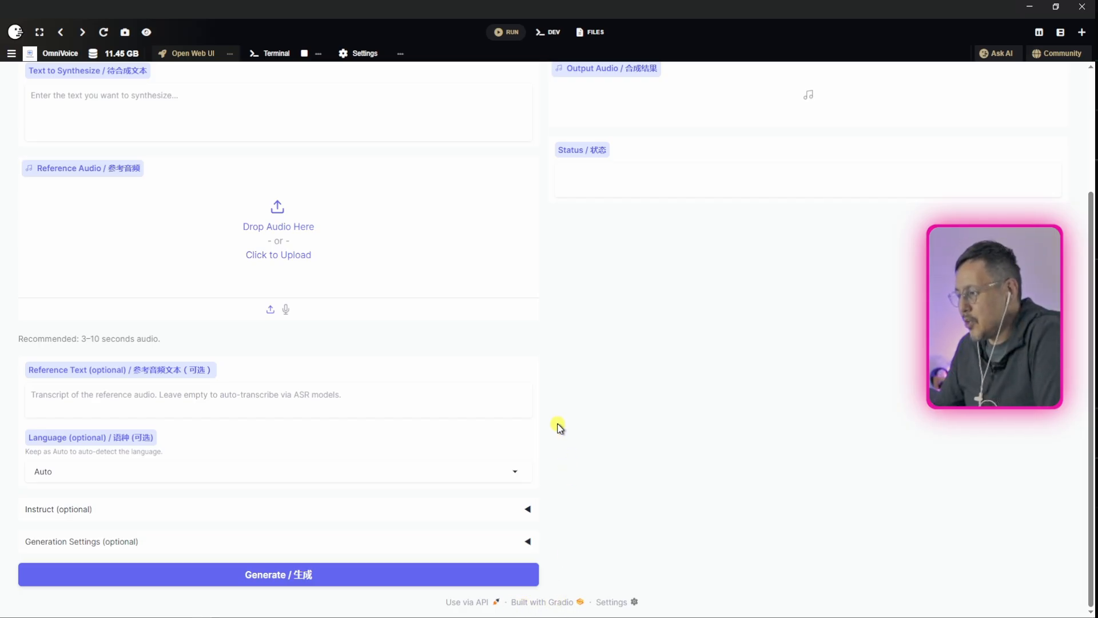
pyautogui.scroll(3, 559, 428)
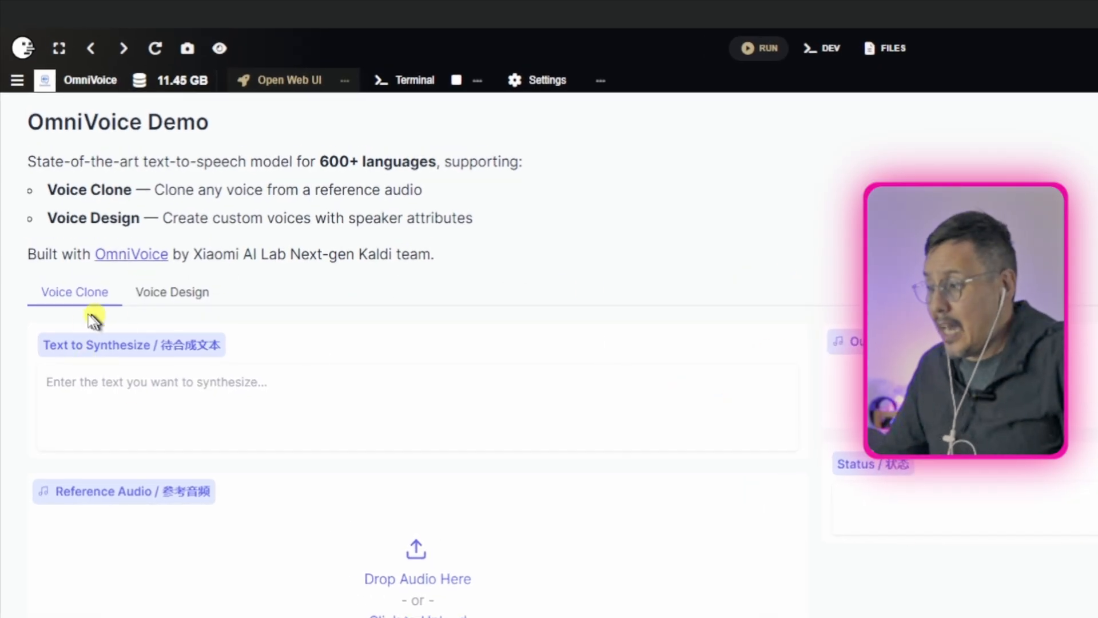
pyautogui.moveTo(50, 162); pyautogui.dragTo(258, 162)
pyautogui.click(195, 158)
pyautogui.click(315, 159)
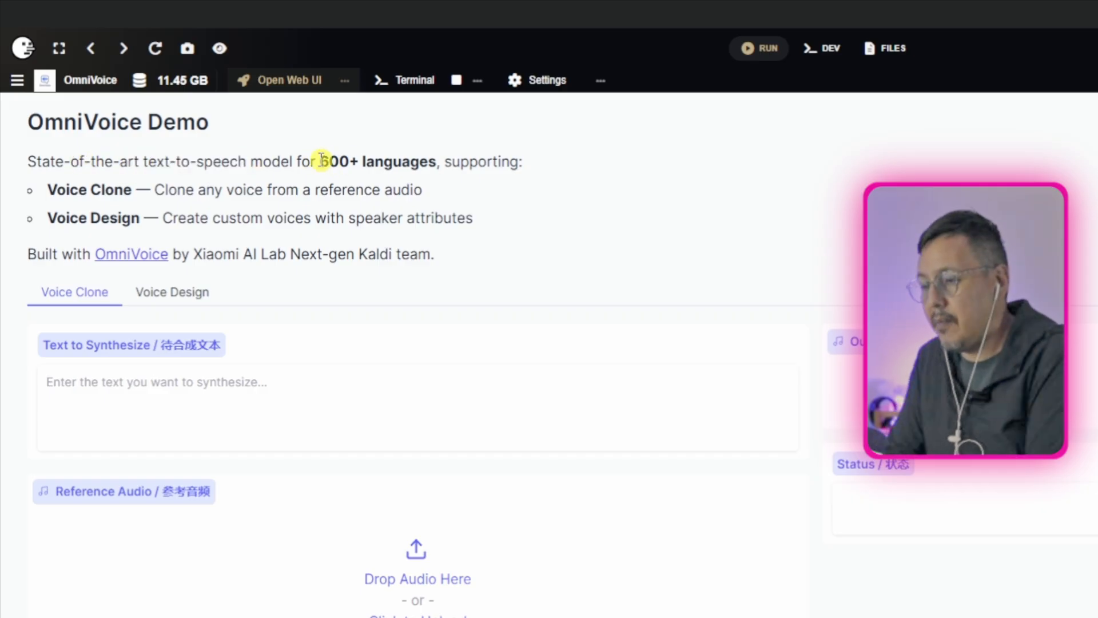
pyautogui.moveTo(321, 160); pyautogui.dragTo(560, 174)
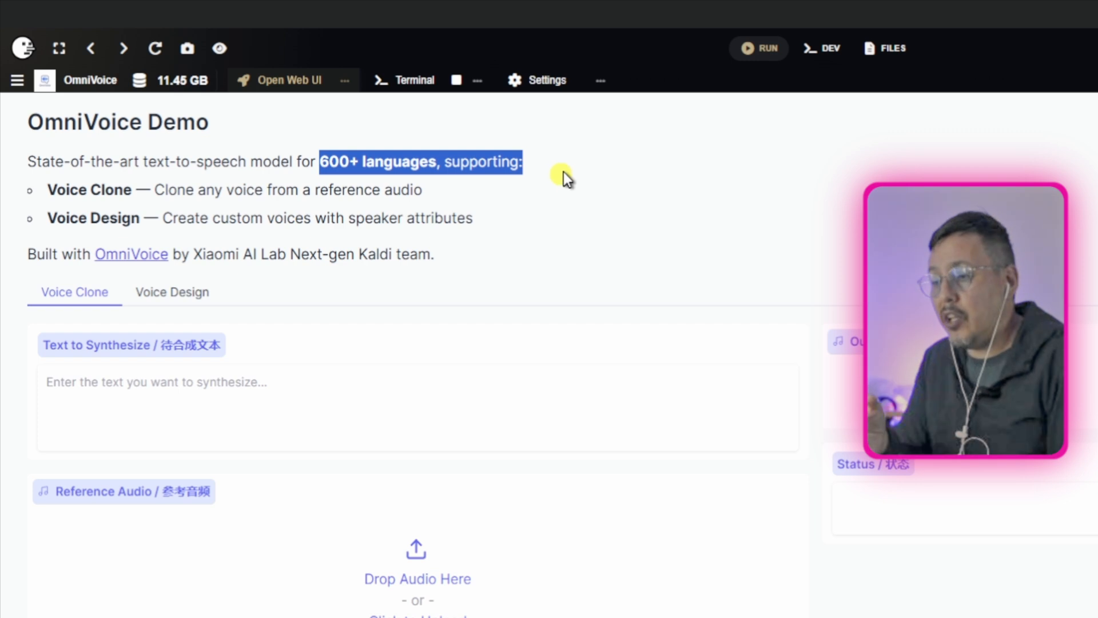
pyautogui.click(564, 171)
pyautogui.moveTo(33, 253); pyautogui.dragTo(508, 267)
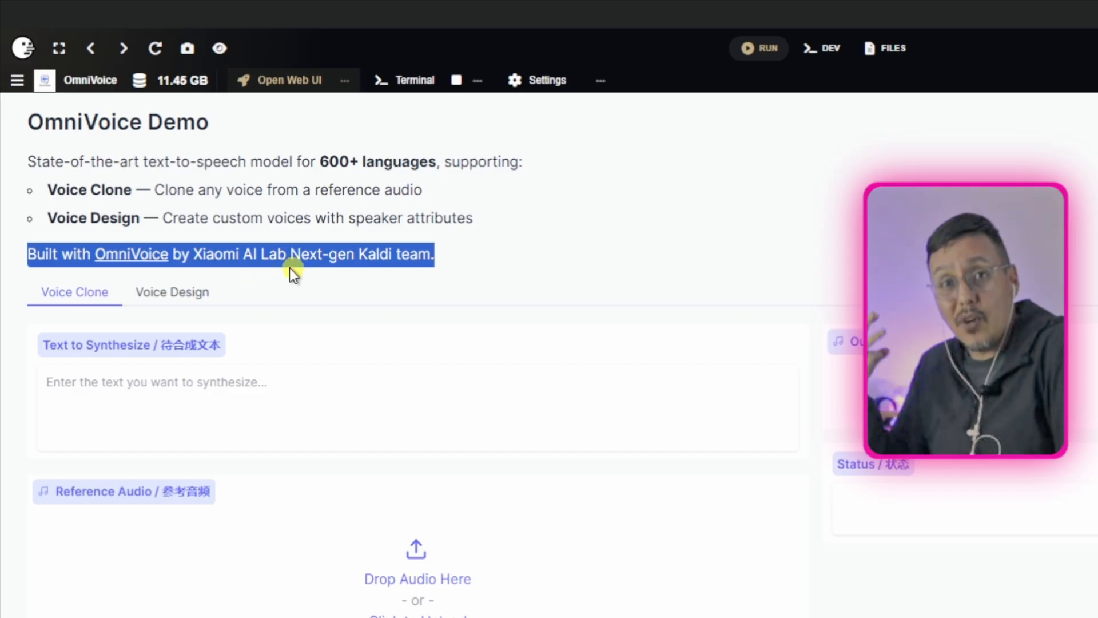
pyautogui.click(203, 254)
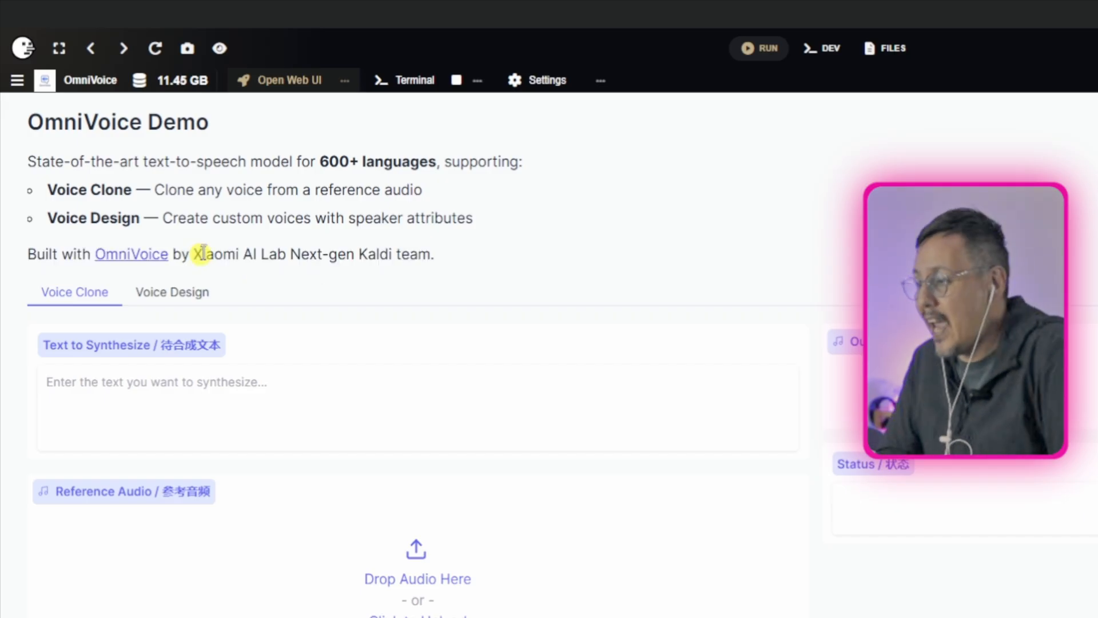
pyautogui.moveTo(195, 253); pyautogui.dragTo(438, 257)
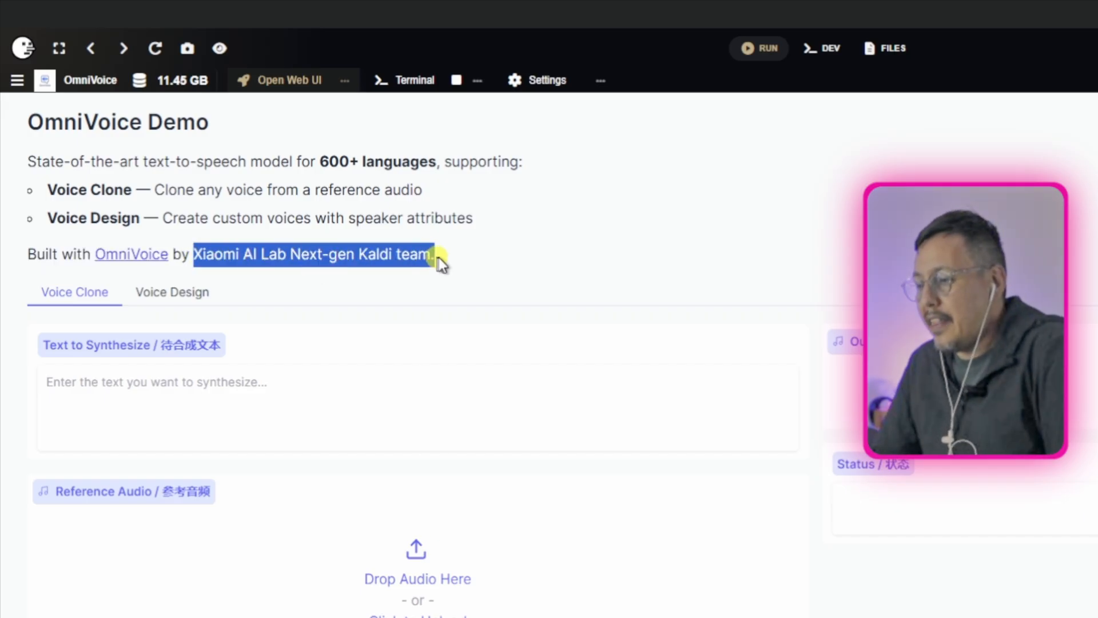
pyautogui.click(287, 253)
pyautogui.moveTo(261, 254); pyautogui.dragTo(490, 257)
pyautogui.click(492, 258)
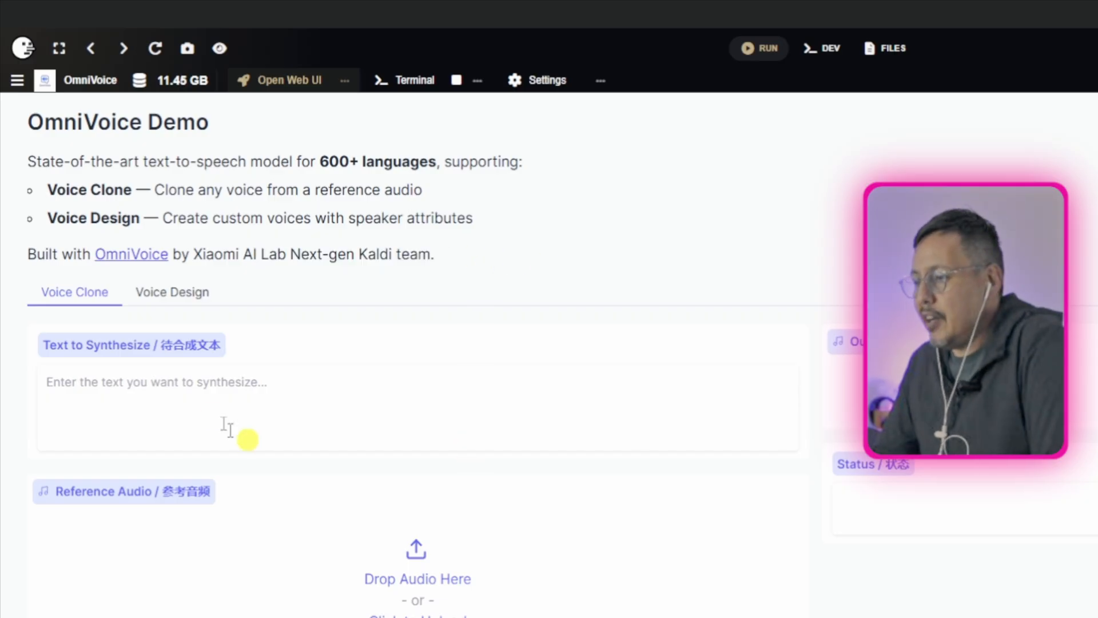
# Add a reference voice recording and sample text starting "Additionally, create a list of 10 catchy alternative titles", and play the recording
pyautogui.click(265, 389)
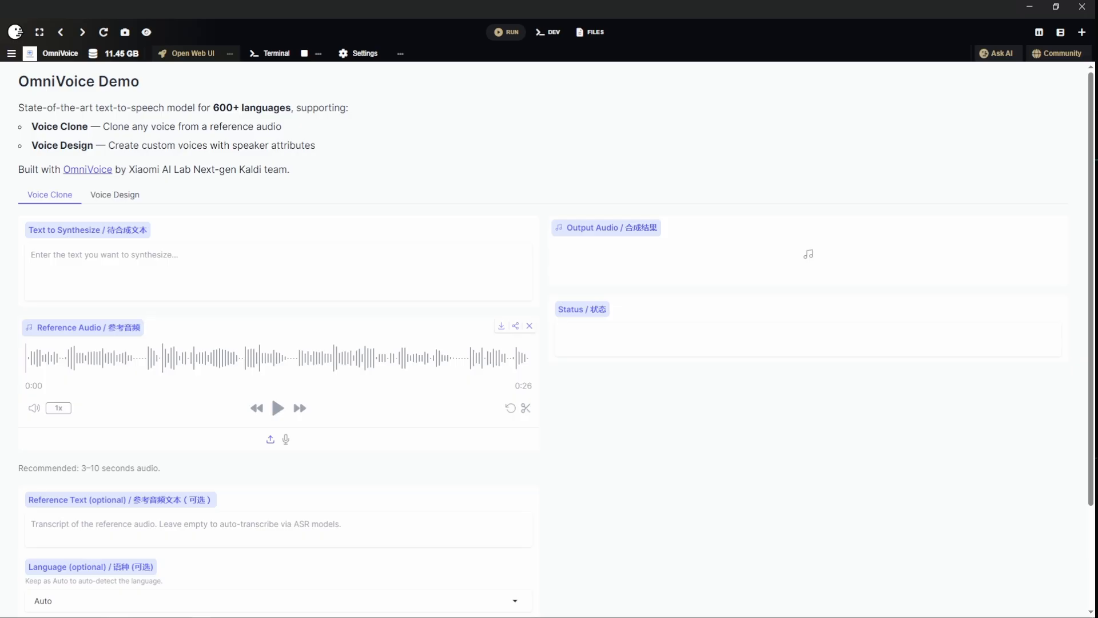
pyautogui.click(52, 262)
pyautogui.write('Additionally, create a list of 10 catchy alternative titles that generate curiosity, excitement, functionality, FOMO (fear of missing out), and engagement gaps. Provide a list of SEO keywords and phrases like: How to... or Why... or When...')
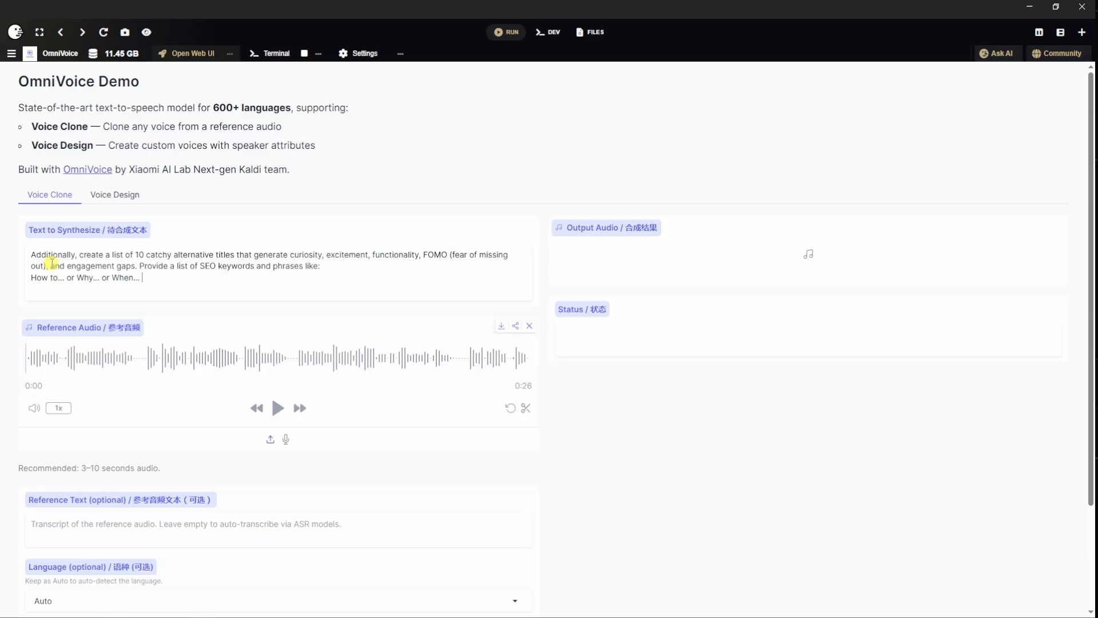
pyautogui.click(275, 409)
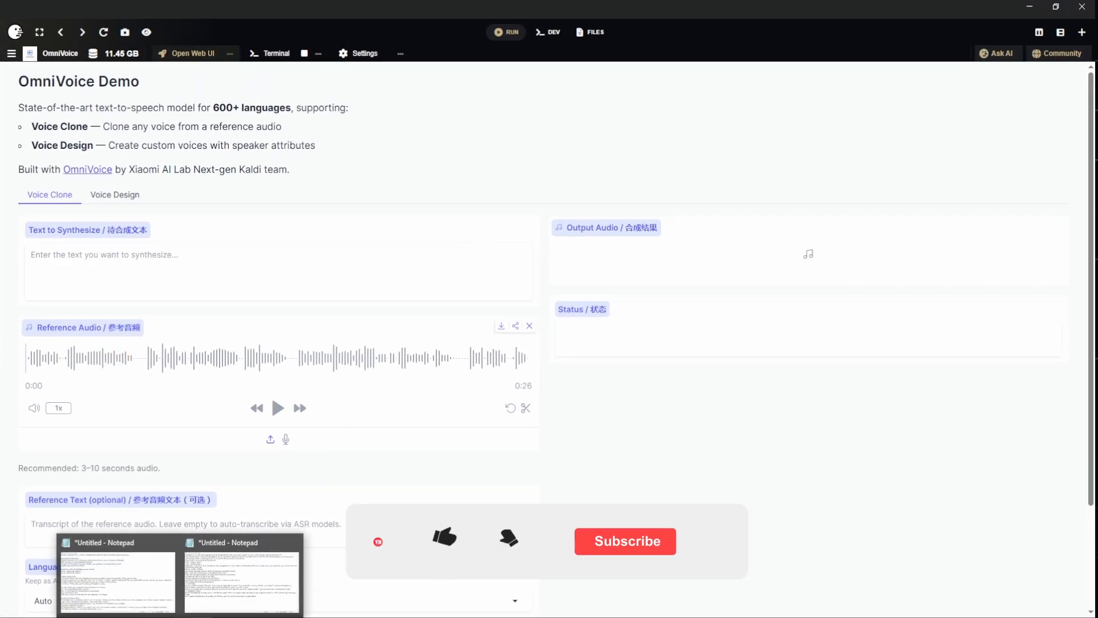
# Copy the Notepad passage from "Additionally, create a list of 10 catchy" through "How to... or Why... or When..." into the text to synthesize
pyautogui.click(215, 588)
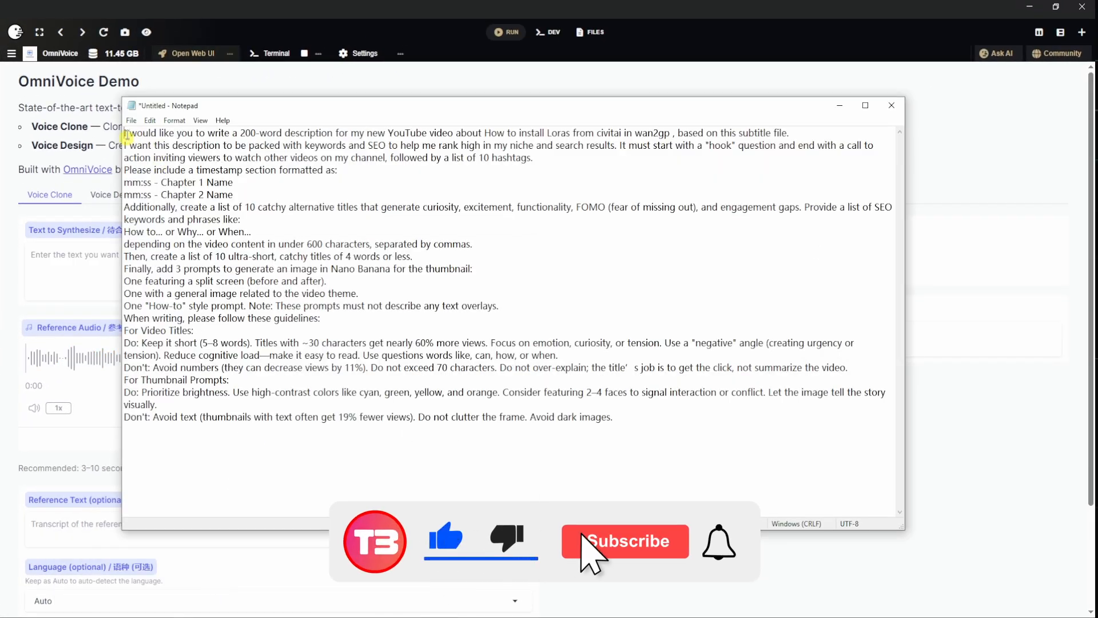
pyautogui.moveTo(127, 209); pyautogui.dragTo(258, 232)
pyautogui.hotkey('ctrl', 'c')
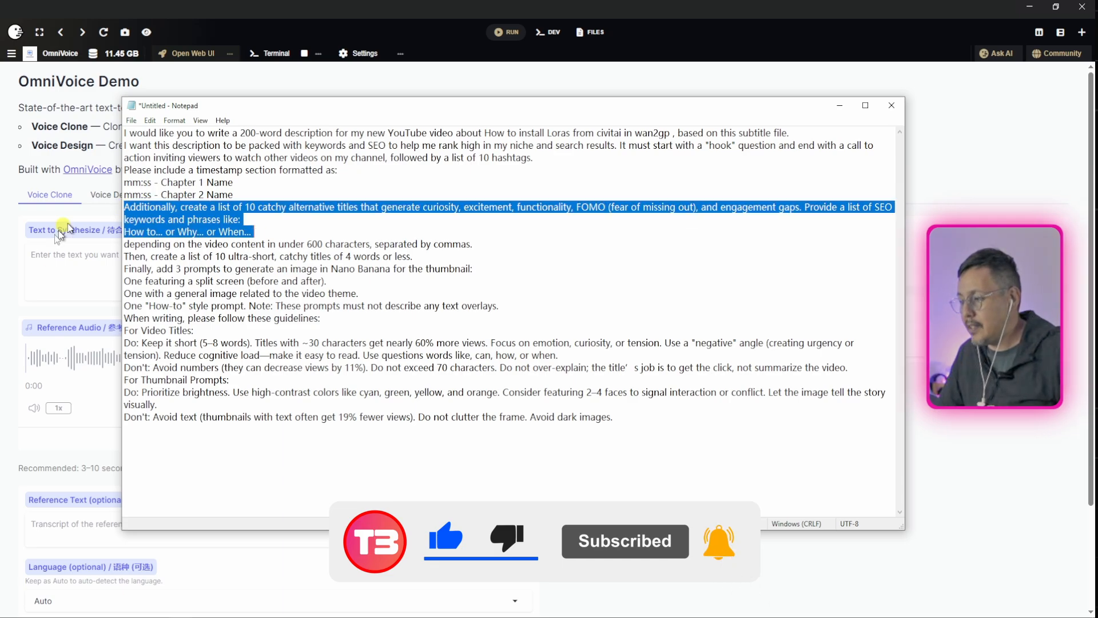
pyautogui.click(50, 259)
pyautogui.hotkey('ctrl', 'v')
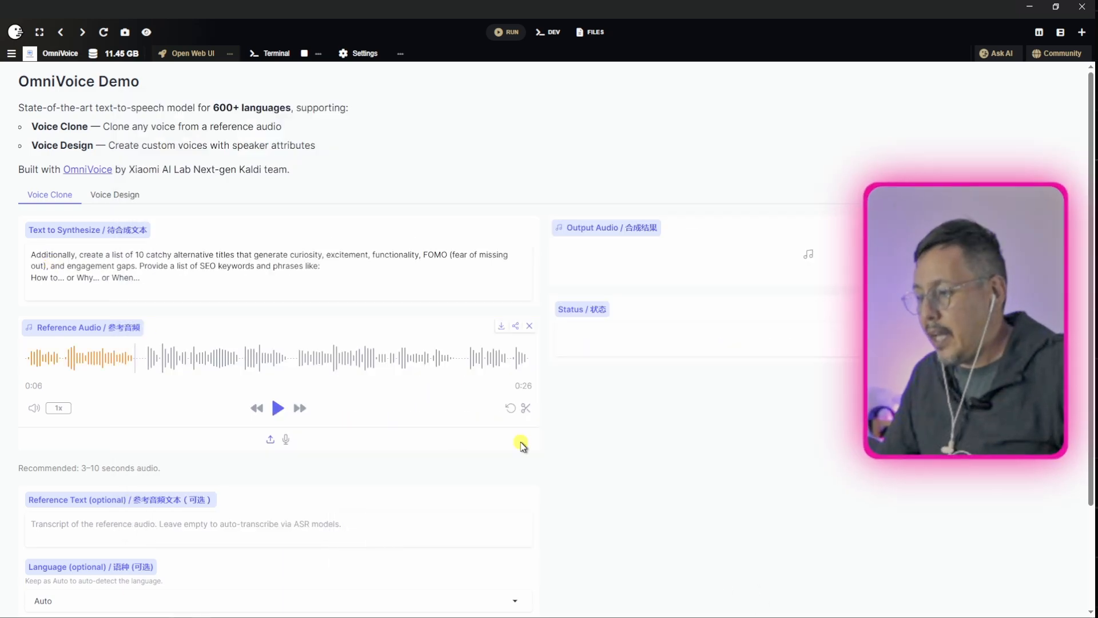
# Examine the optional language, Instruct and Generation Settings of the voice clone form, leaving the sections collapsed
pyautogui.scroll(-3, 595, 414)
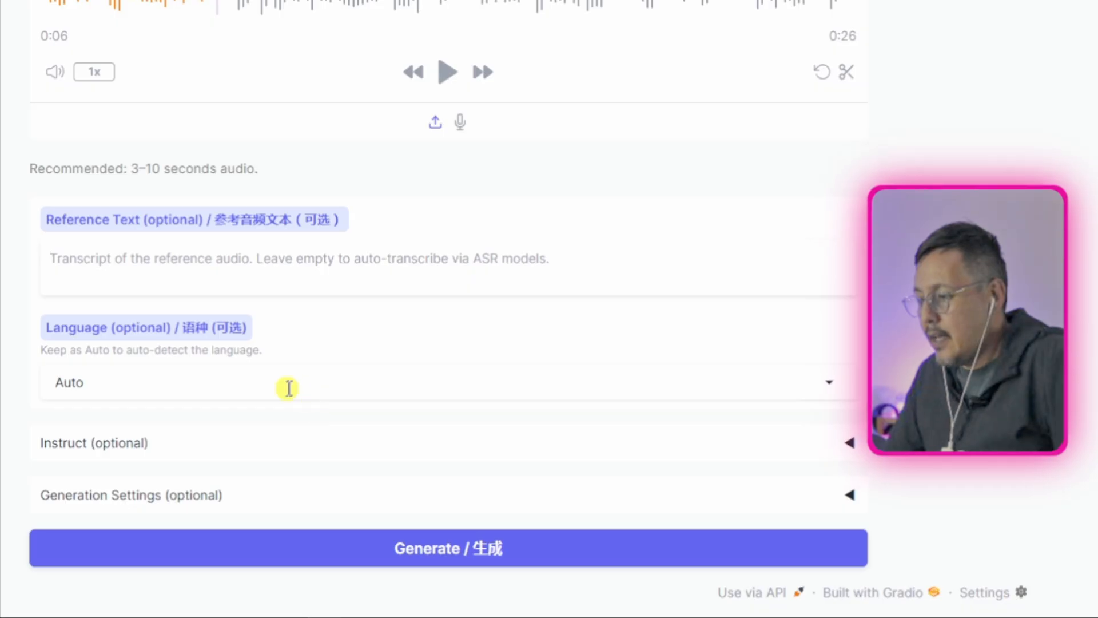
pyautogui.click(654, 450)
pyautogui.click(850, 442)
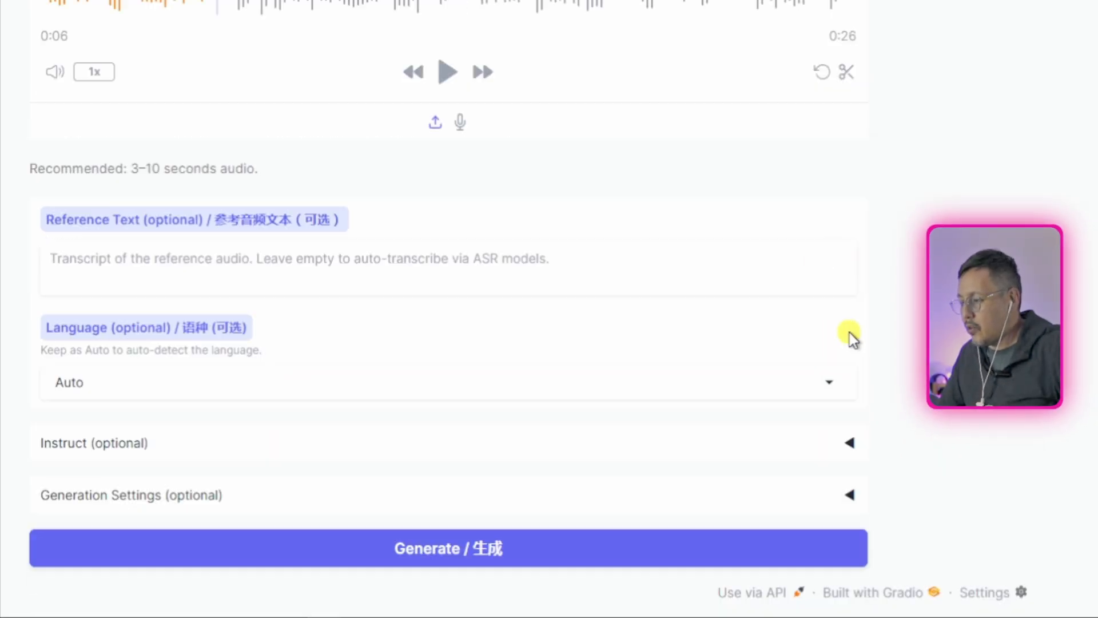
pyautogui.click(849, 497)
pyautogui.scroll(-6, 848, 502)
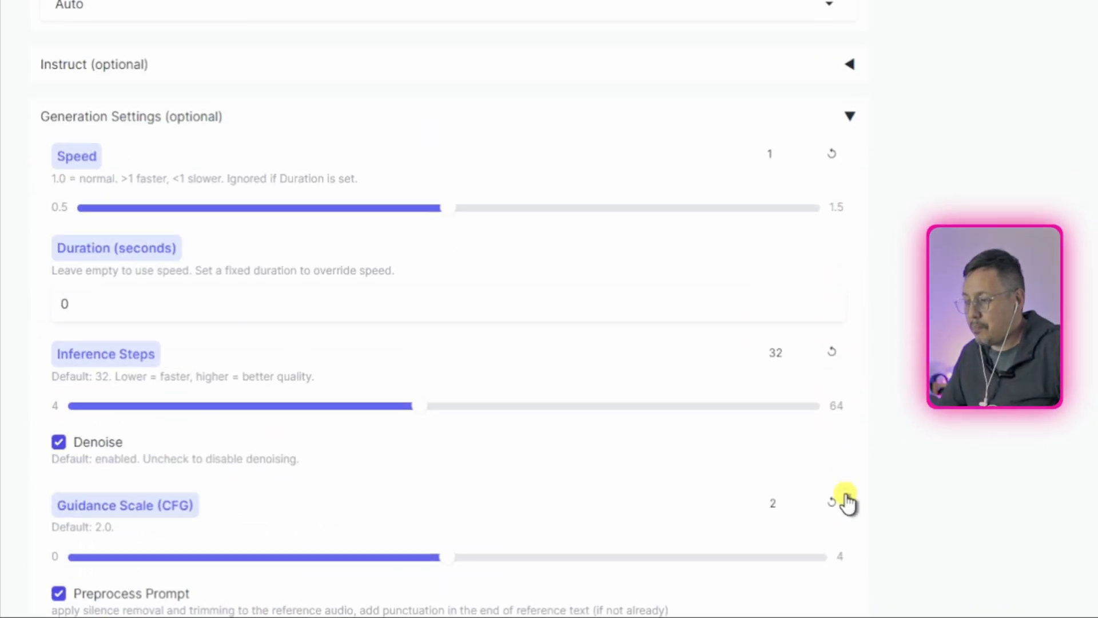
pyautogui.scroll(-3, 632, 318)
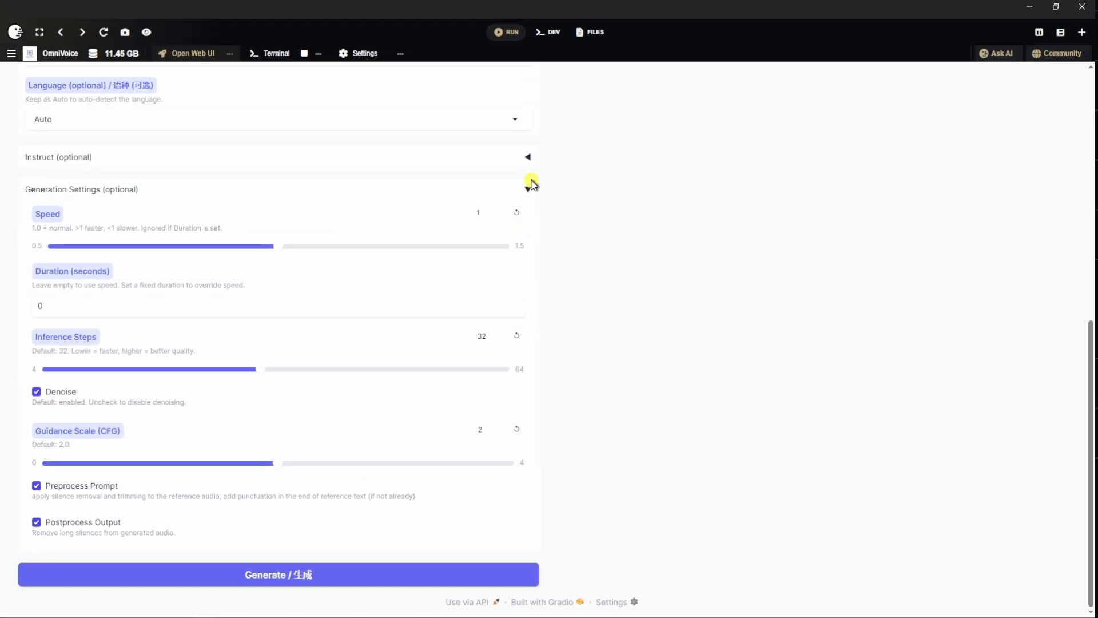
pyautogui.click(529, 189)
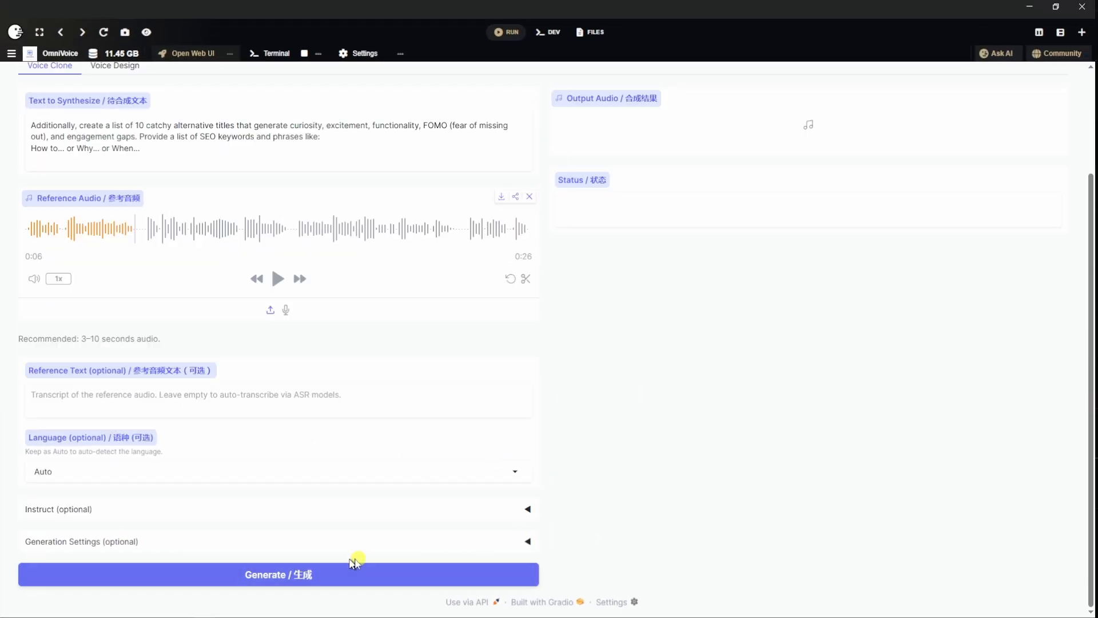
# Generate the cloned speech from the entered text and play the output audio
pyautogui.click(441, 573)
pyautogui.scroll(1, 781, 468)
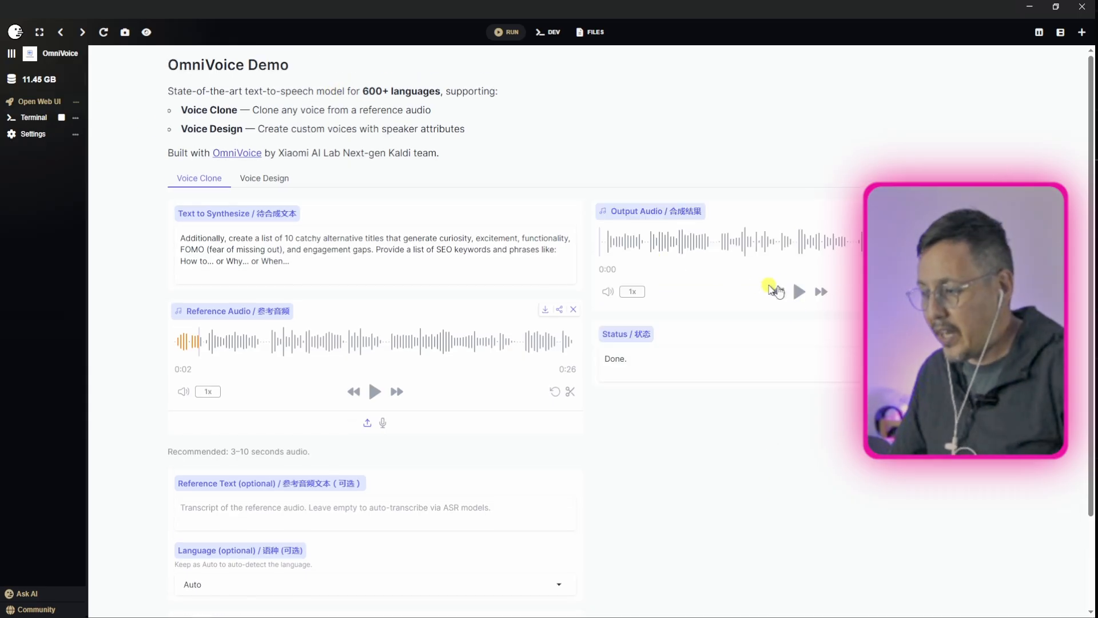
pyautogui.click(799, 292)
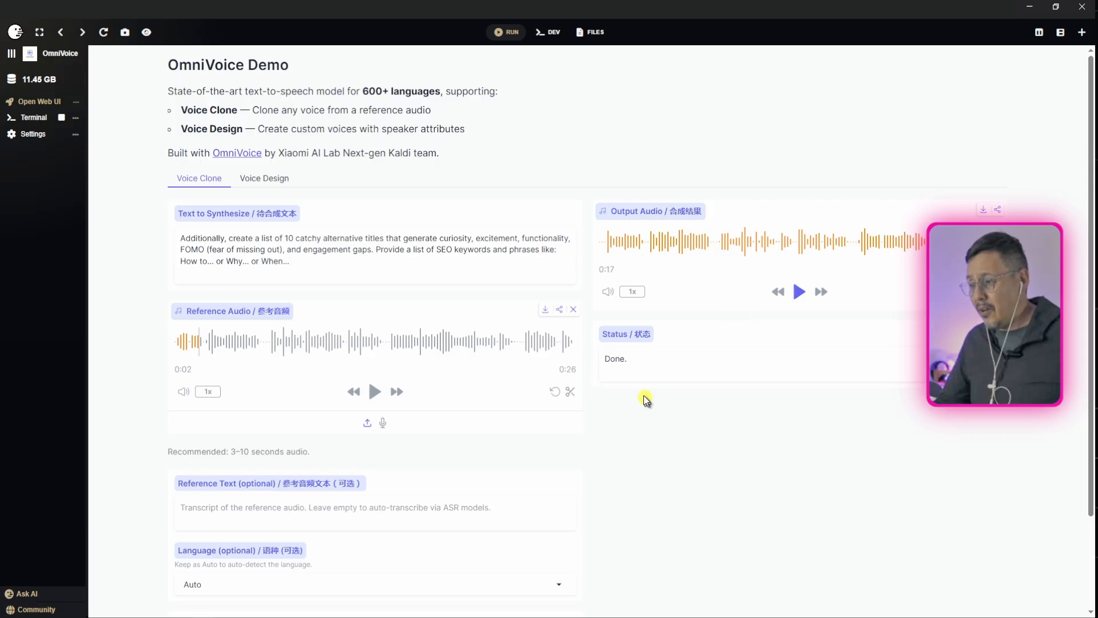
# Replace the text to synthesize with the Spanish video-script prompt stored in the clipboard history
pyautogui.scroll(-2, 643, 421)
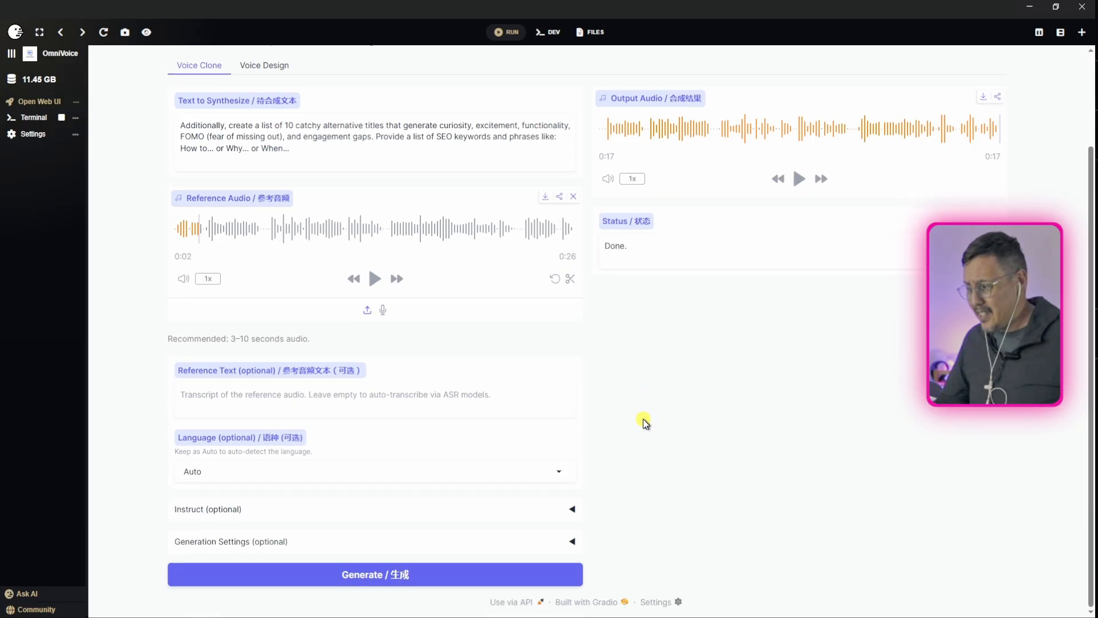
pyautogui.scroll(2, 667, 440)
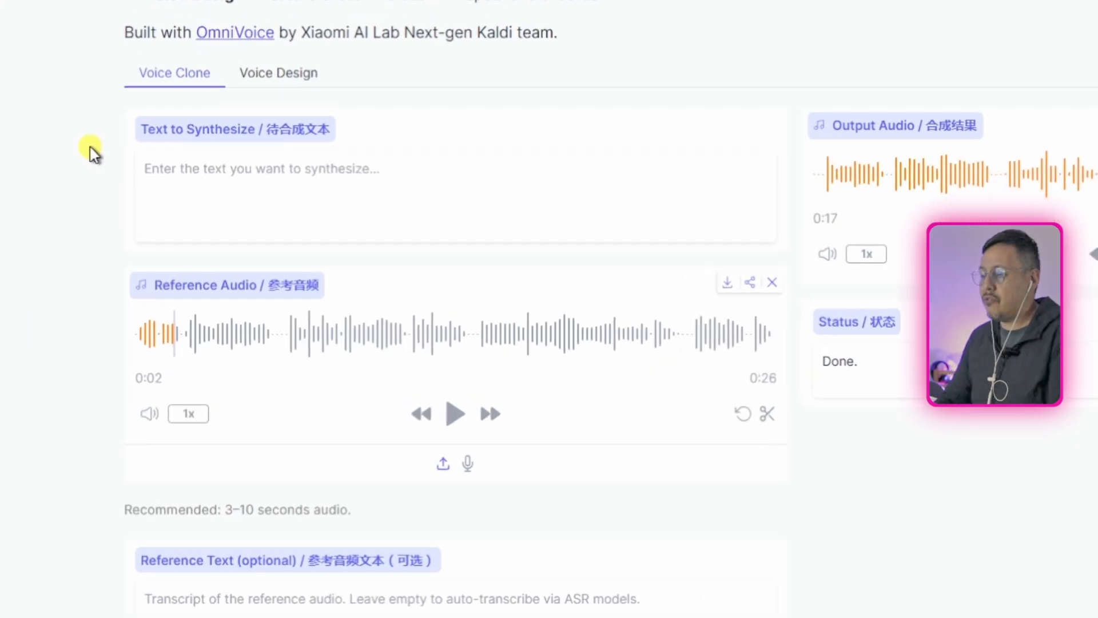
pyautogui.press('super+v')
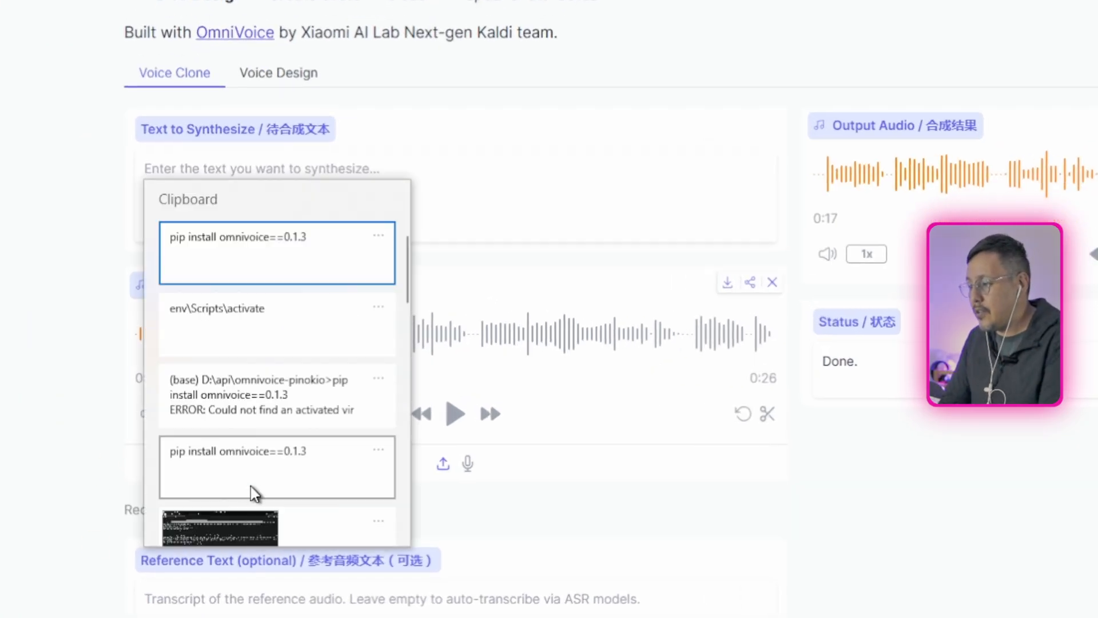
pyautogui.click(185, 315)
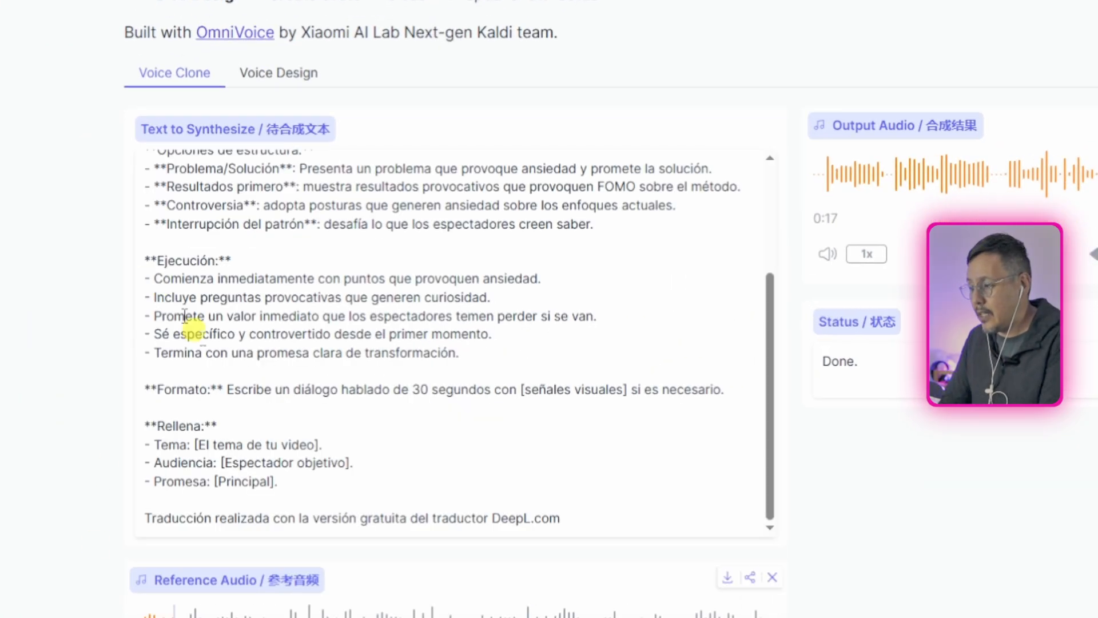
# Trim the Spanish text to synthesize to its first paragraph, ending with "productiva por no querer perderse nada."
pyautogui.scroll(3, 271, 370)
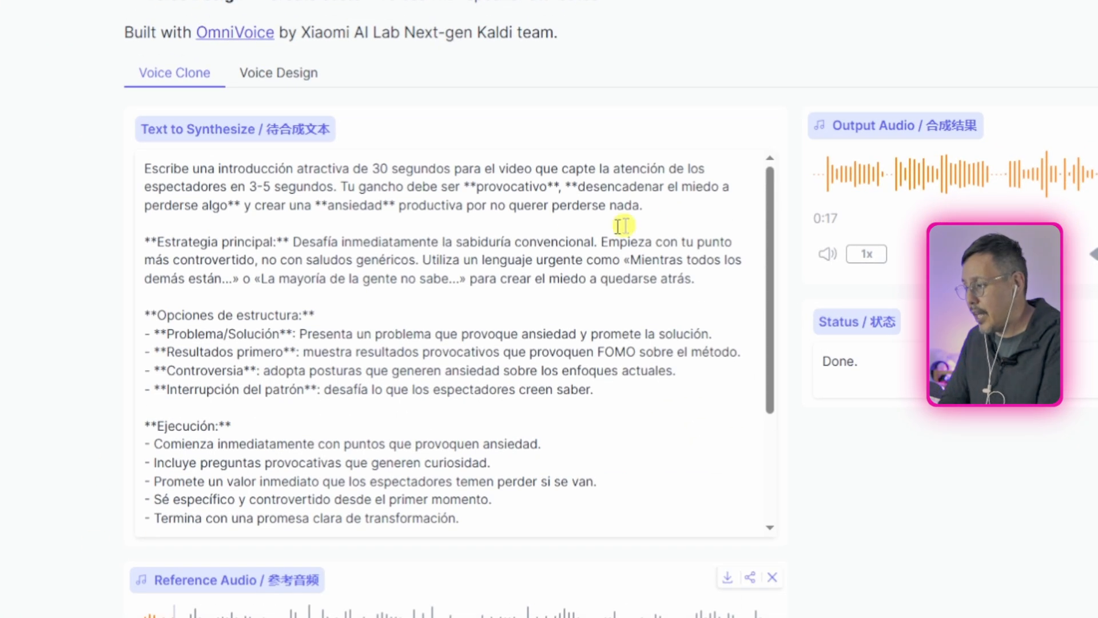
pyautogui.keyDown('shift'); pyautogui.click(672, 210); pyautogui.keyUp('shift')
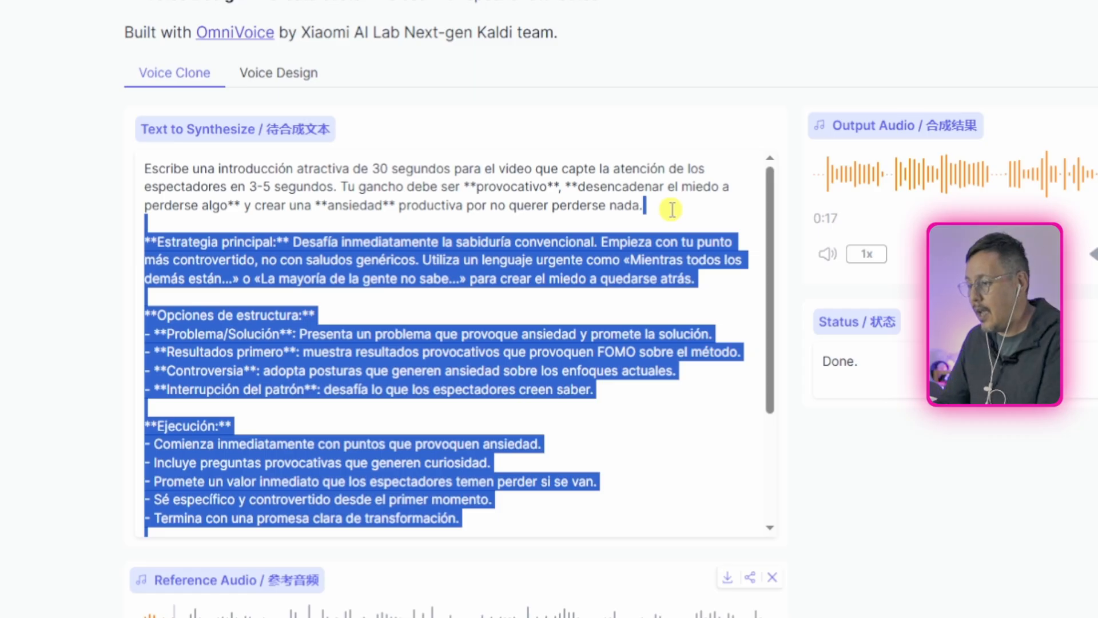
pyautogui.press('BackSpace')
# Replace the reference audio with the Spanish recording audio-ESP and stop its preview playback
pyautogui.click(774, 285)
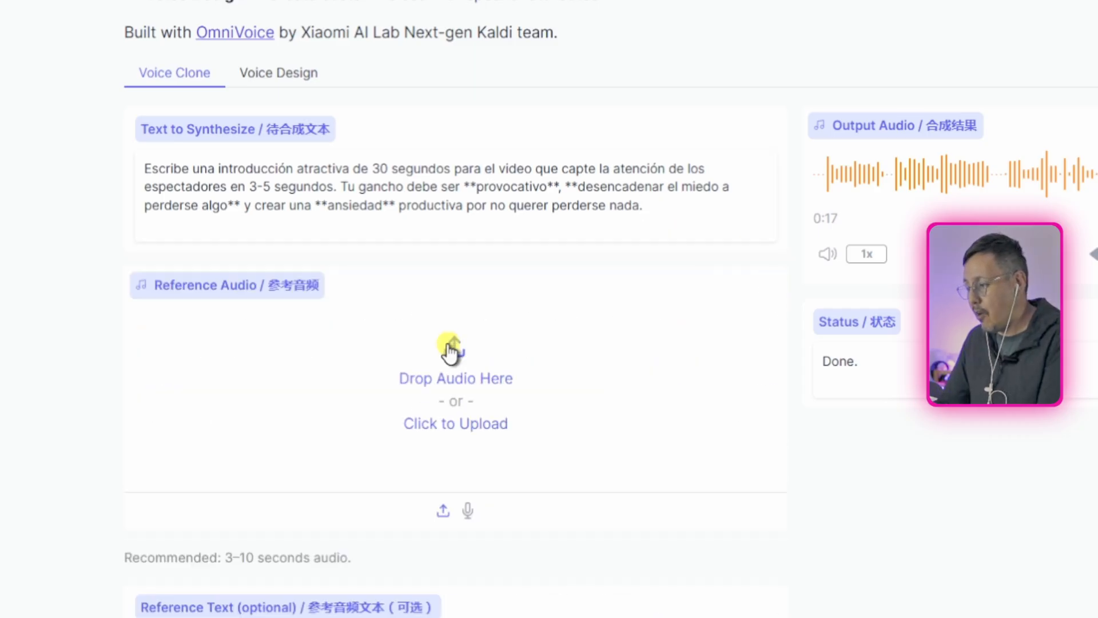
pyautogui.click(429, 355)
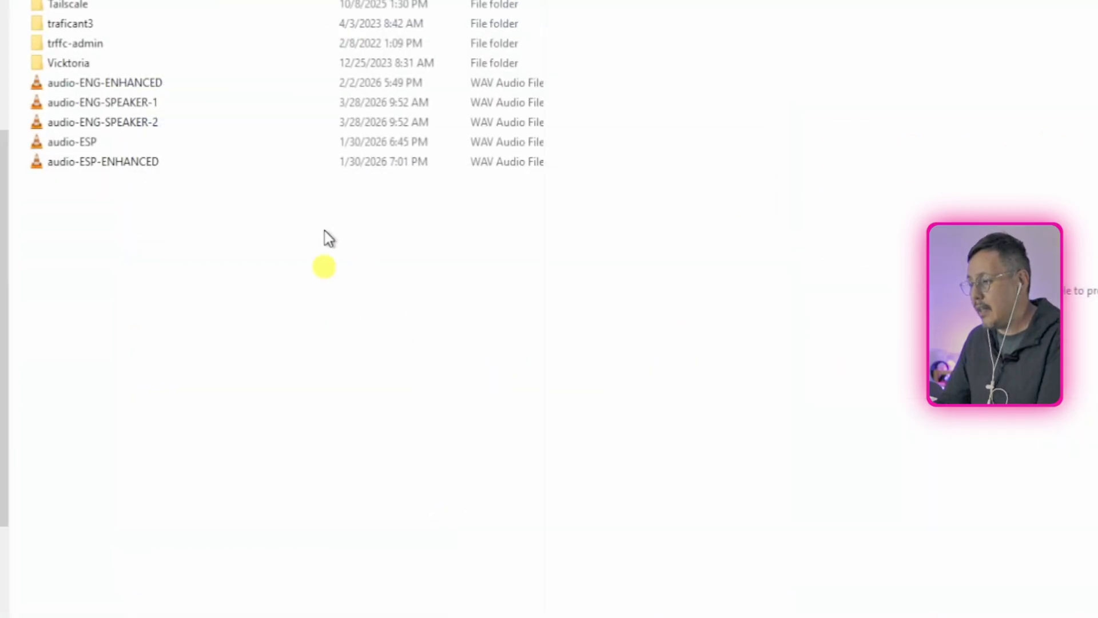
pyautogui.click(101, 127)
pyautogui.click(95, 143)
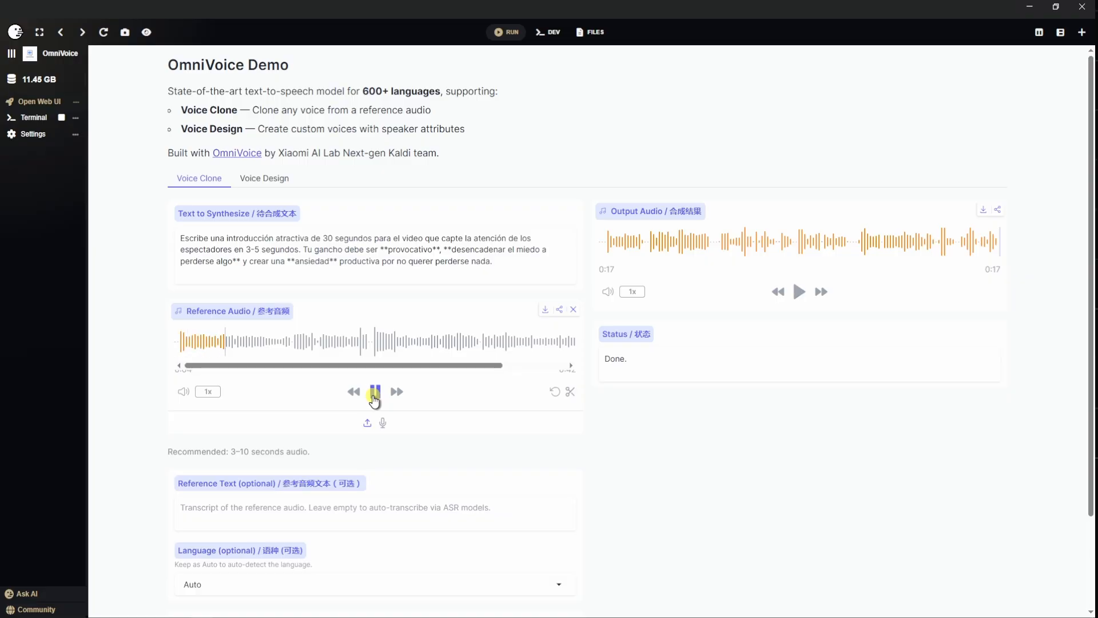
pyautogui.click(373, 394)
# Generate the cloned speech from the shortened Spanish text and play the output audio
pyautogui.scroll(-3, 593, 480)
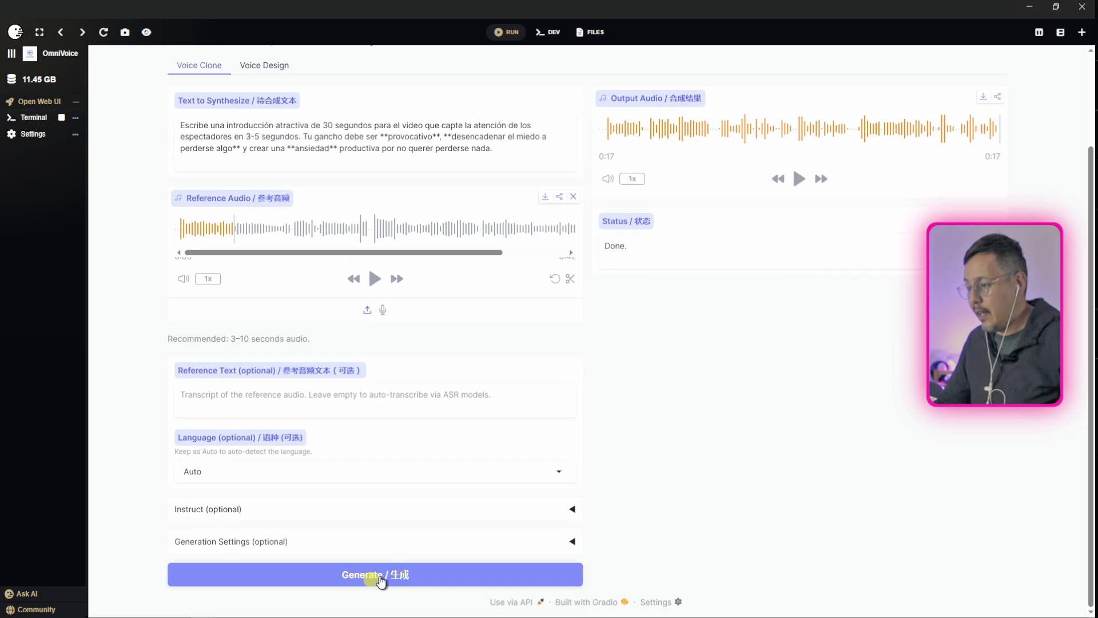
pyautogui.click(379, 578)
pyautogui.scroll(3, 825, 436)
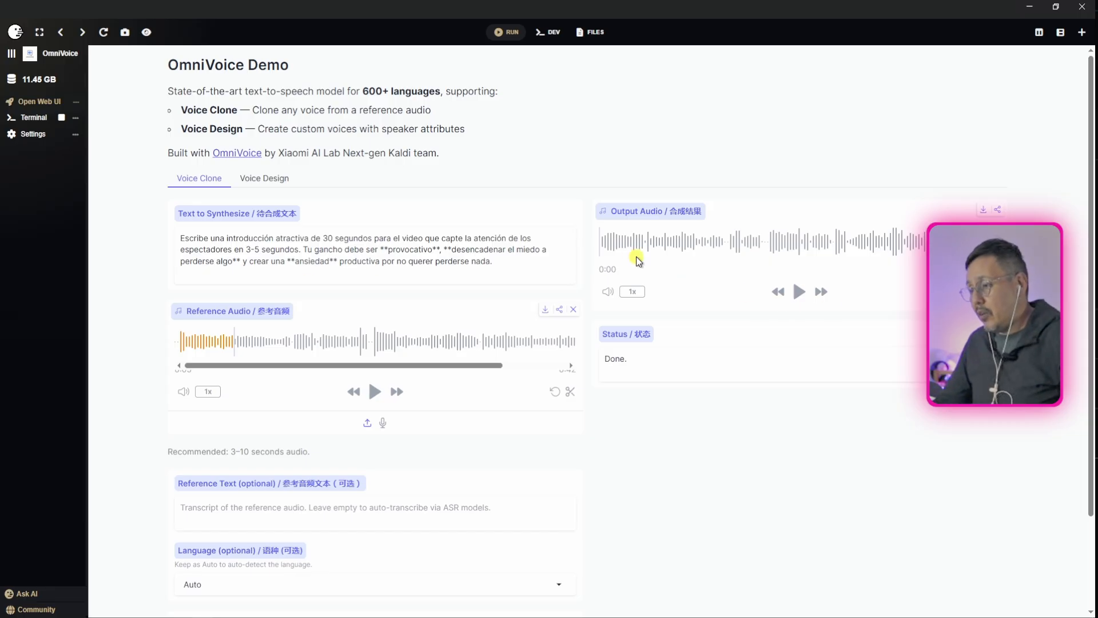
pyautogui.click(798, 293)
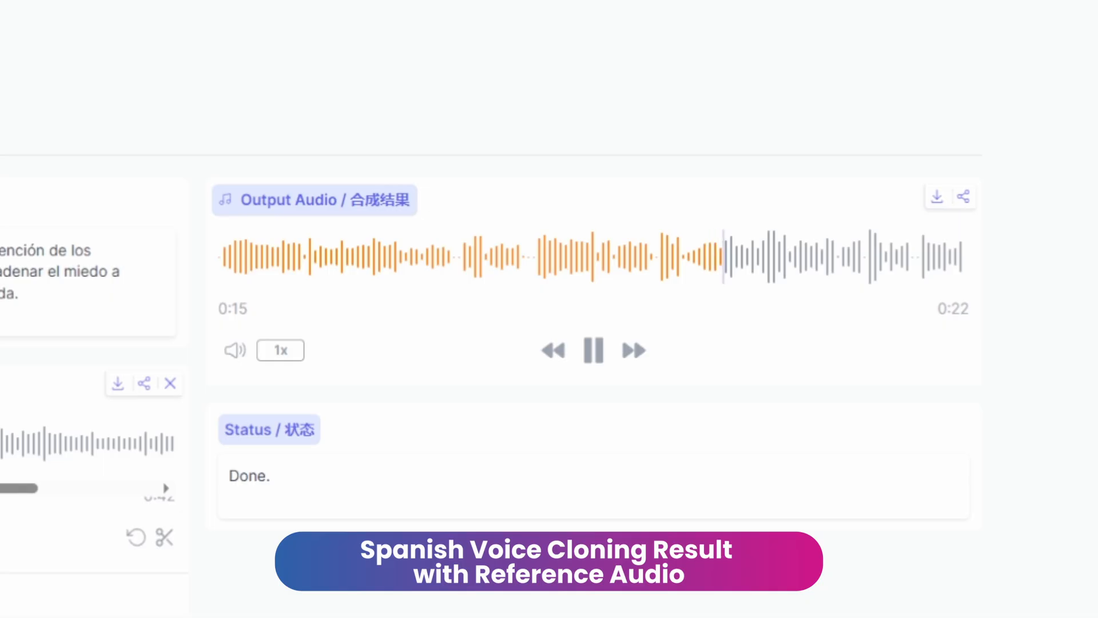
pyautogui.click(57, 269)
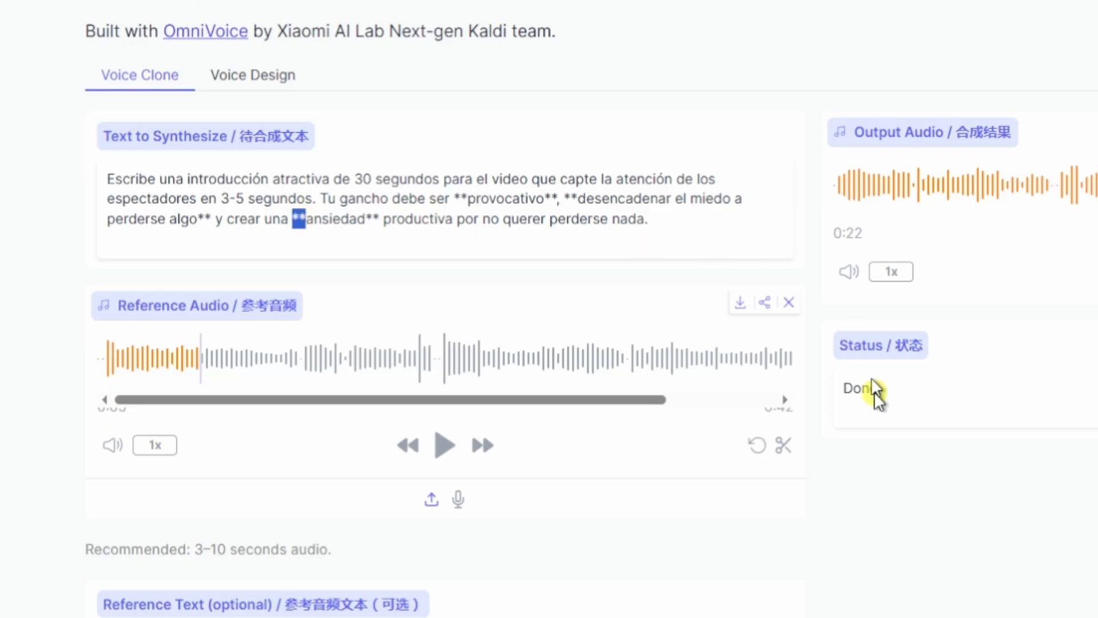
pyautogui.click(1006, 547)
pyautogui.scroll(-1, 1014, 544)
pyautogui.scroll(-3, 1009, 543)
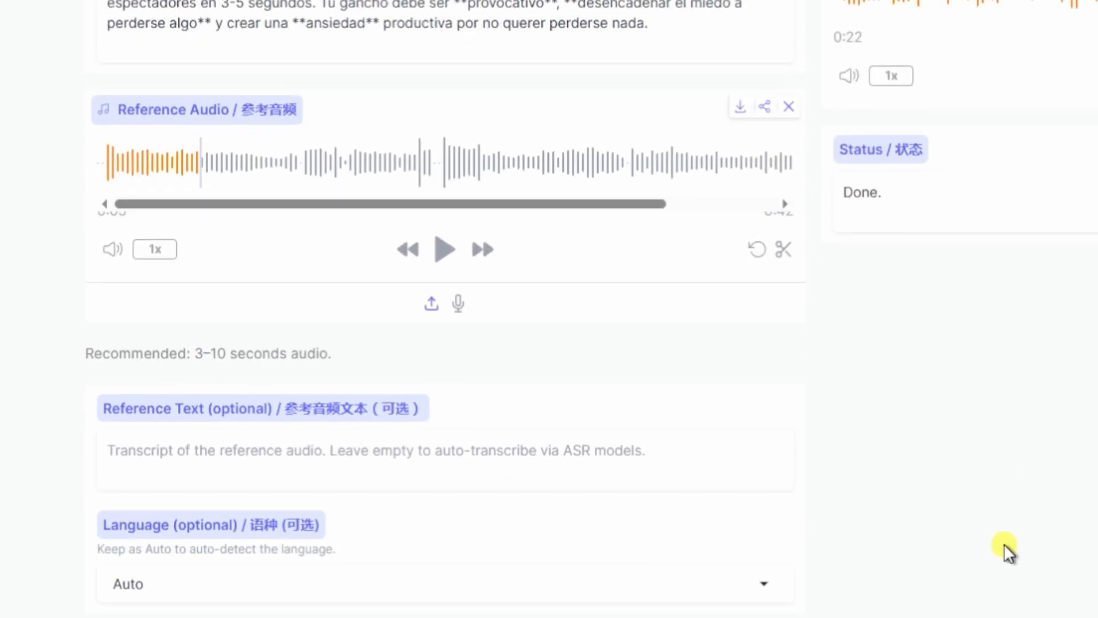
pyautogui.scroll(3, 938, 548)
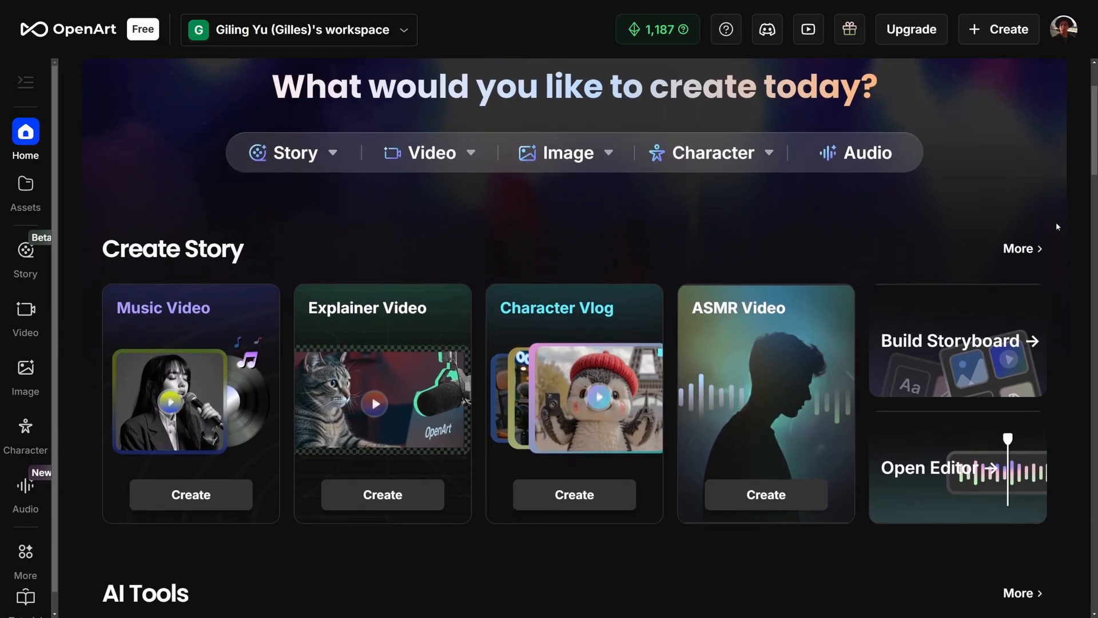
pyautogui.scroll(-4, 1063, 228)
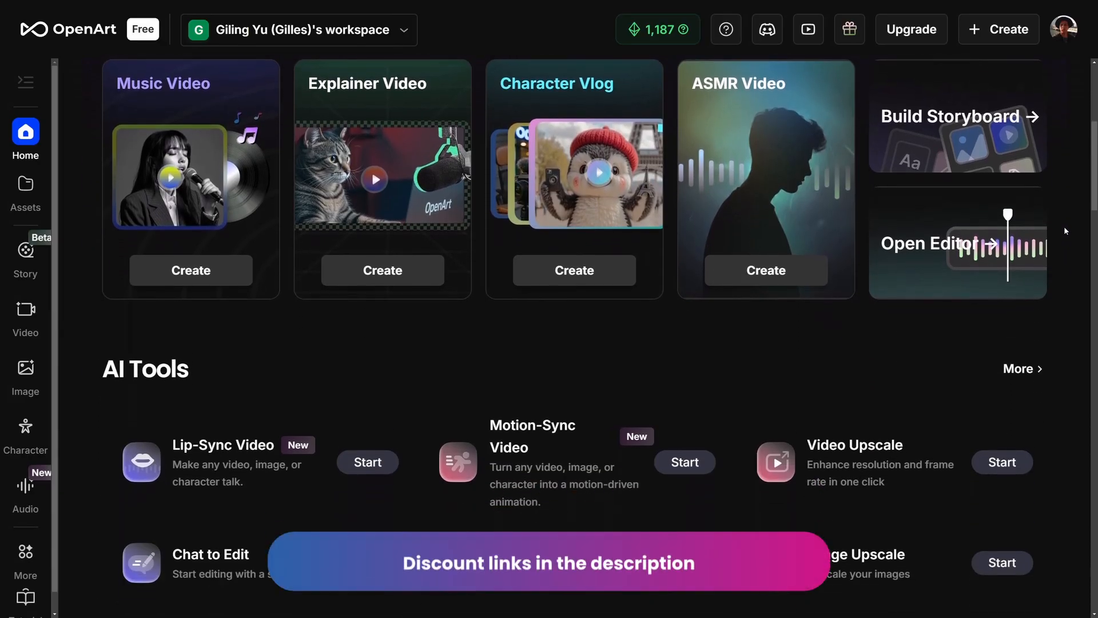
pyautogui.scroll(-4, 1065, 230)
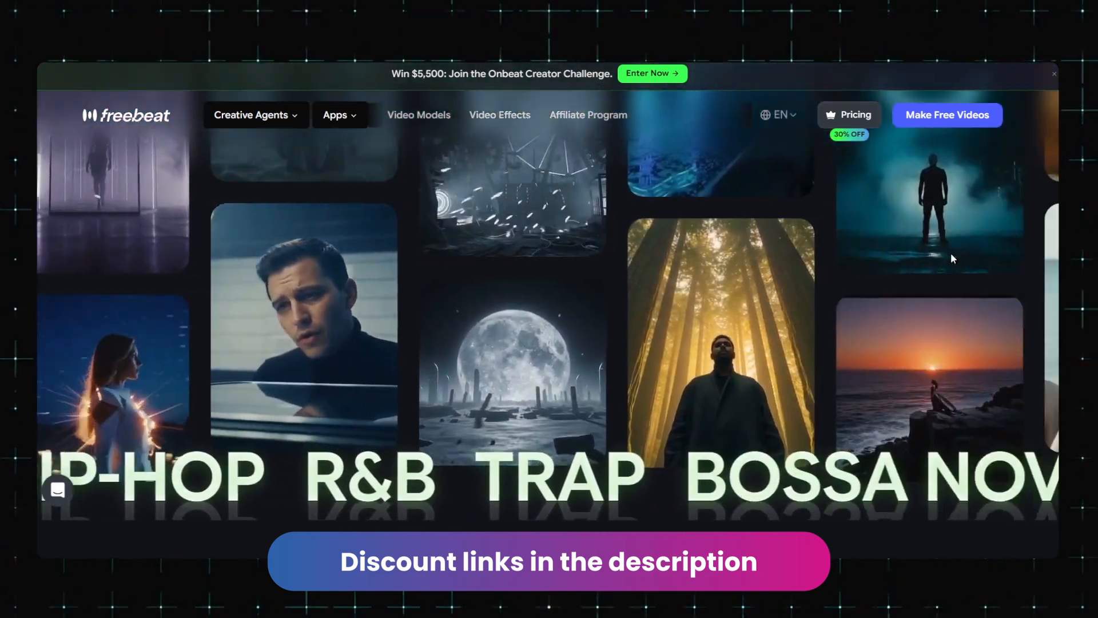
pyautogui.scroll(-4, 950, 258)
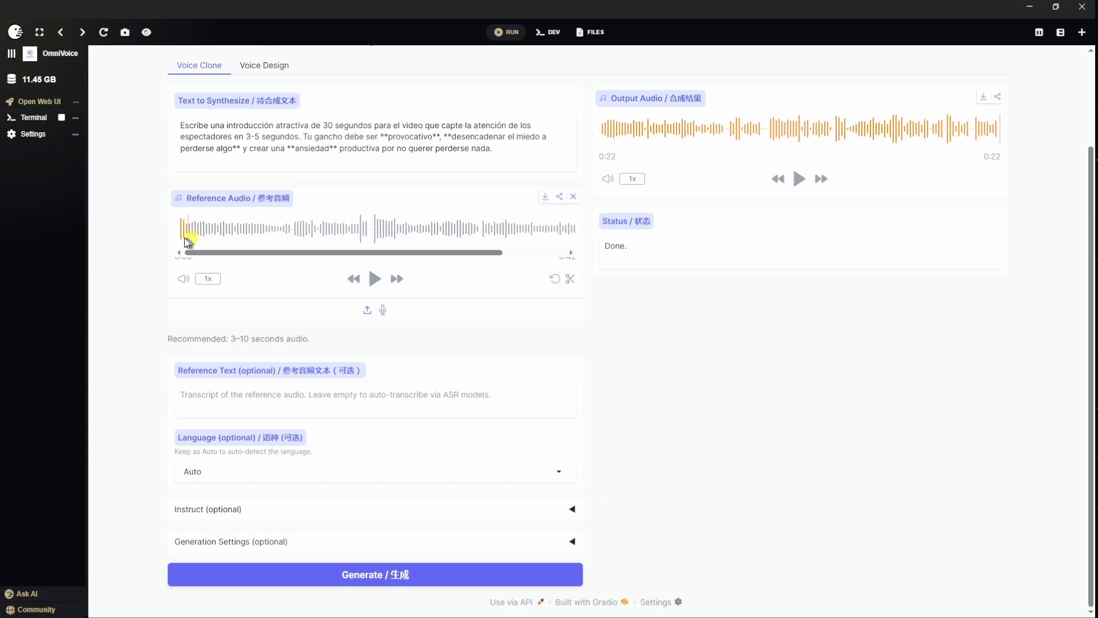
# Replace the text to synthesize with a copy of the full Spanish transcript from the reference text
pyautogui.click(375, 280)
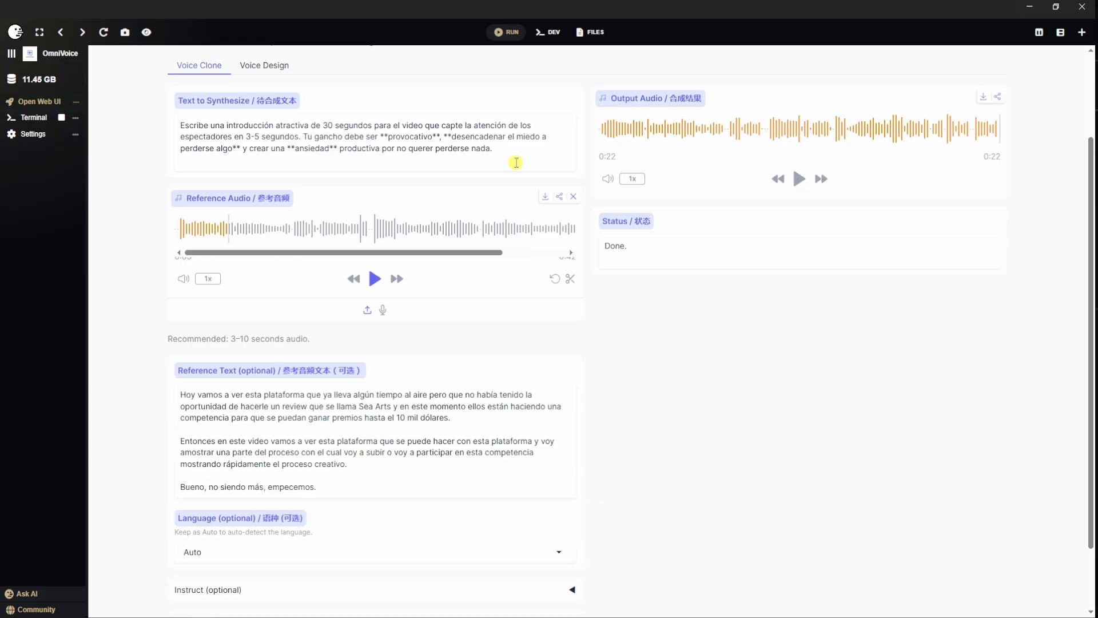
pyautogui.moveTo(503, 150); pyautogui.dragTo(109, 106)
pyautogui.click(297, 417)
pyautogui.moveTo(185, 393); pyautogui.dragTo(418, 509)
pyautogui.hotkey('ctrl', 'c')
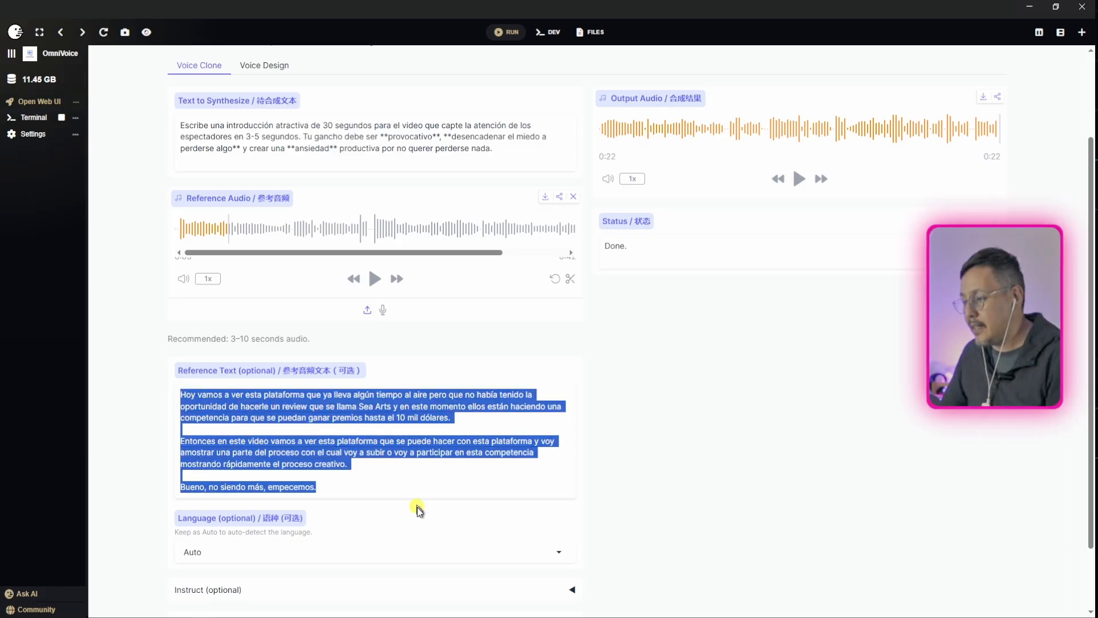
pyautogui.tripleClick(340, 150)
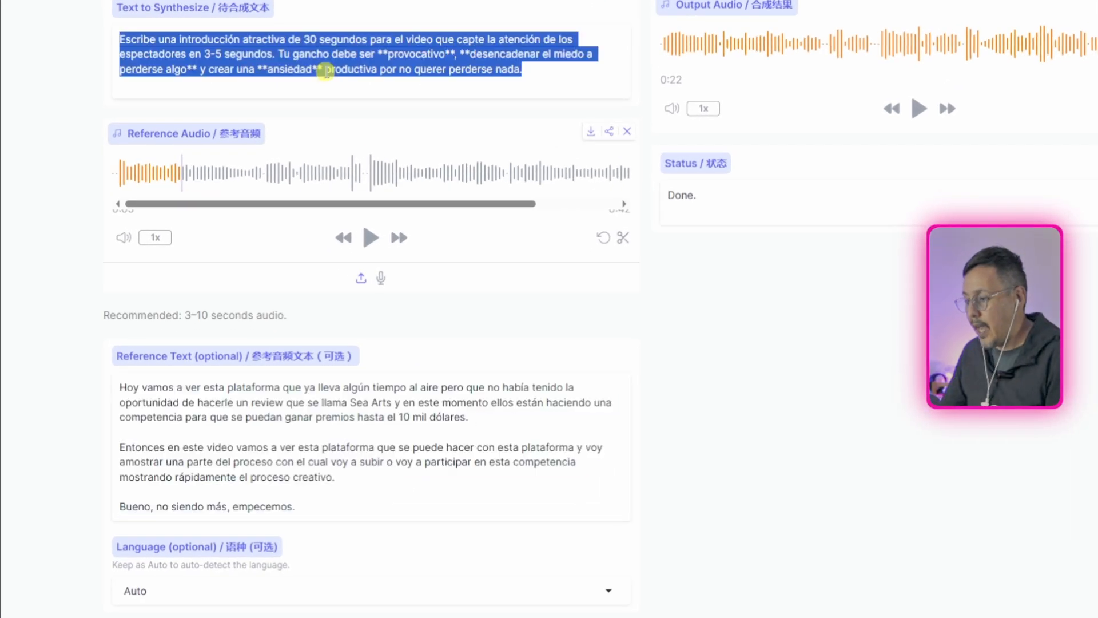
pyautogui.hotkey('ctrl', 'v')
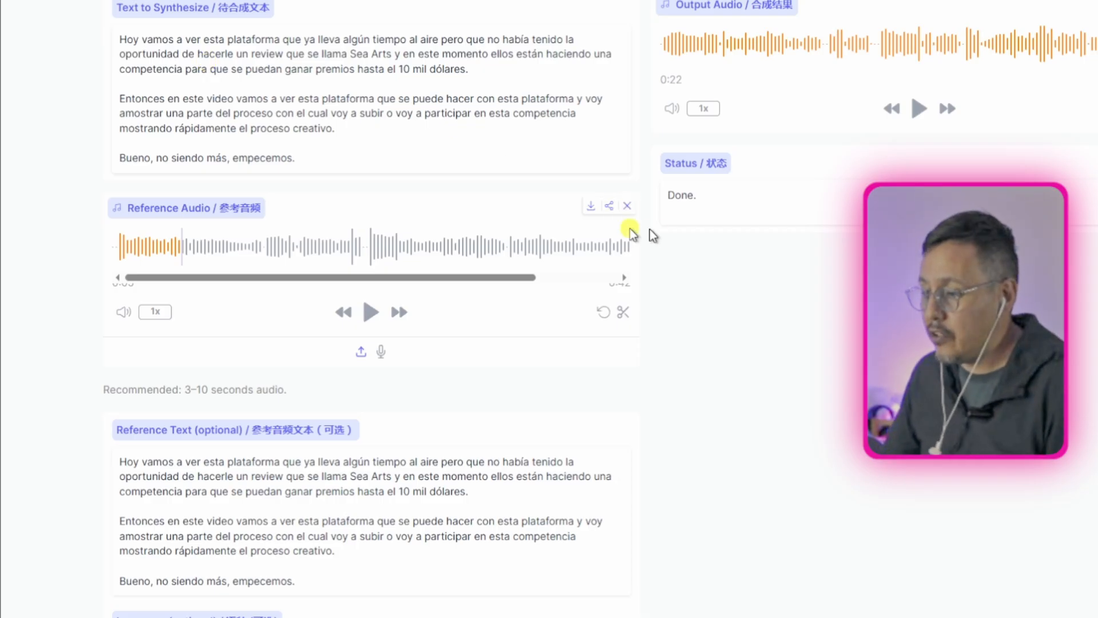
# Generate the cloned speech from the copied Spanish transcript, play the output audio and pause it partway through
pyautogui.scroll(-3, 754, 455)
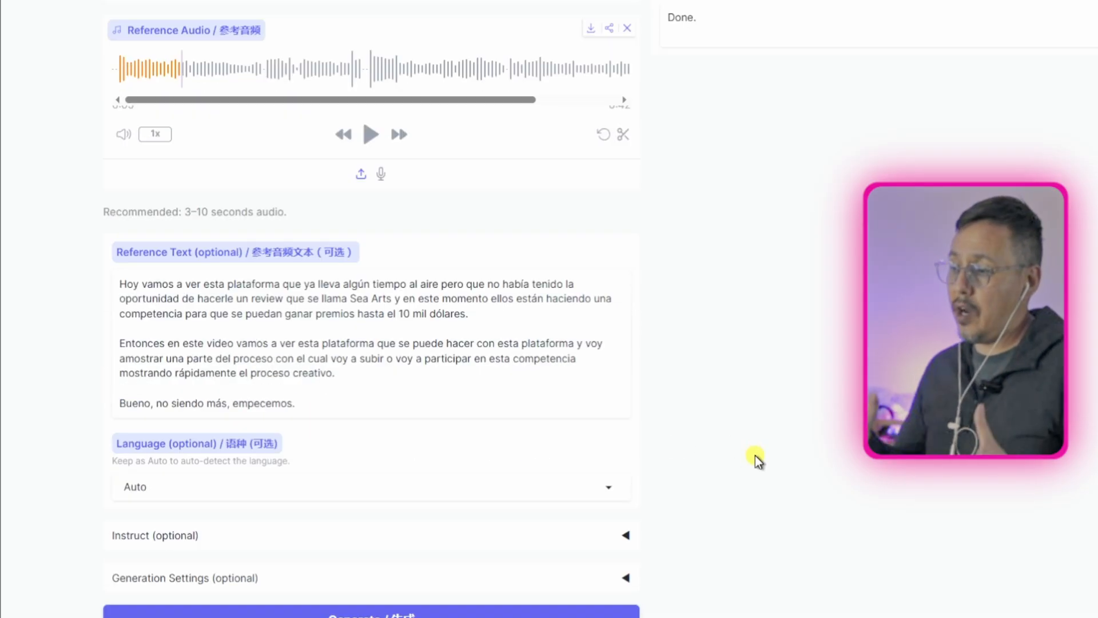
pyautogui.click(335, 610)
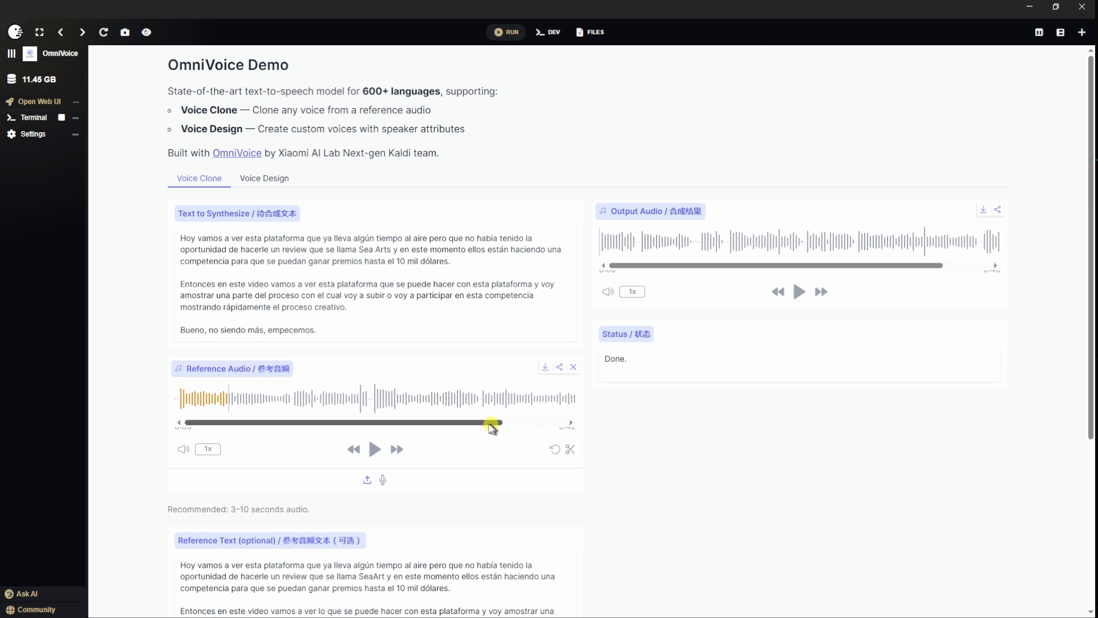
pyautogui.moveTo(484, 422)
pyautogui.mouseDown()
pyautogui.moveTo(515, 423)
pyautogui.moveTo(465, 426)
pyautogui.mouseUp()
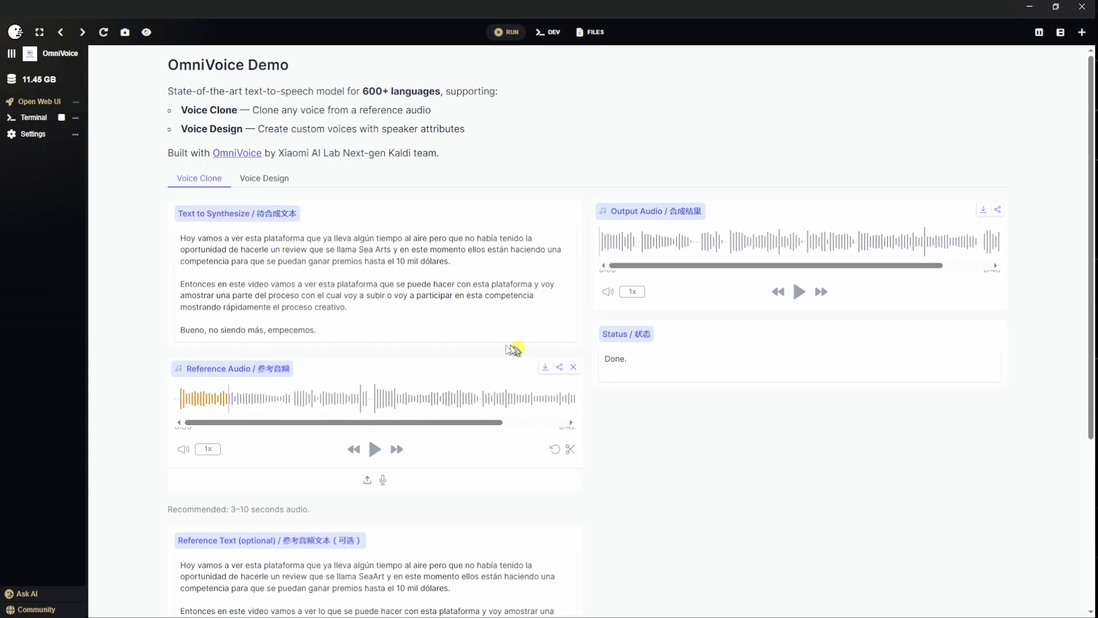
pyautogui.moveTo(690, 265); pyautogui.dragTo(685, 267)
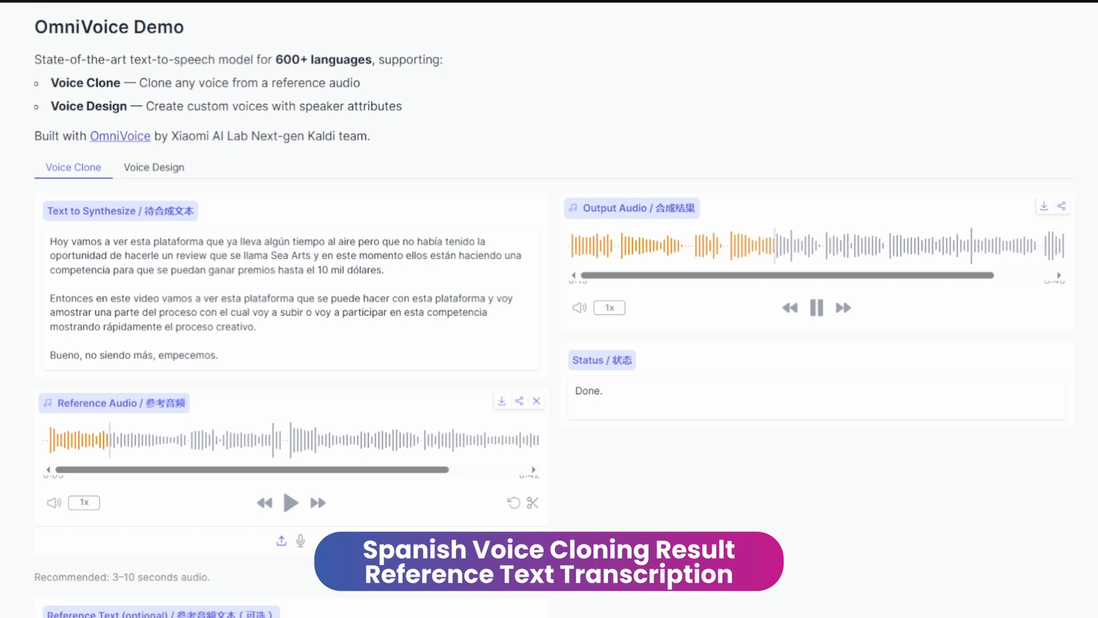
pyautogui.scroll(-1, 549, 308)
pyautogui.scroll(1, 548, 308)
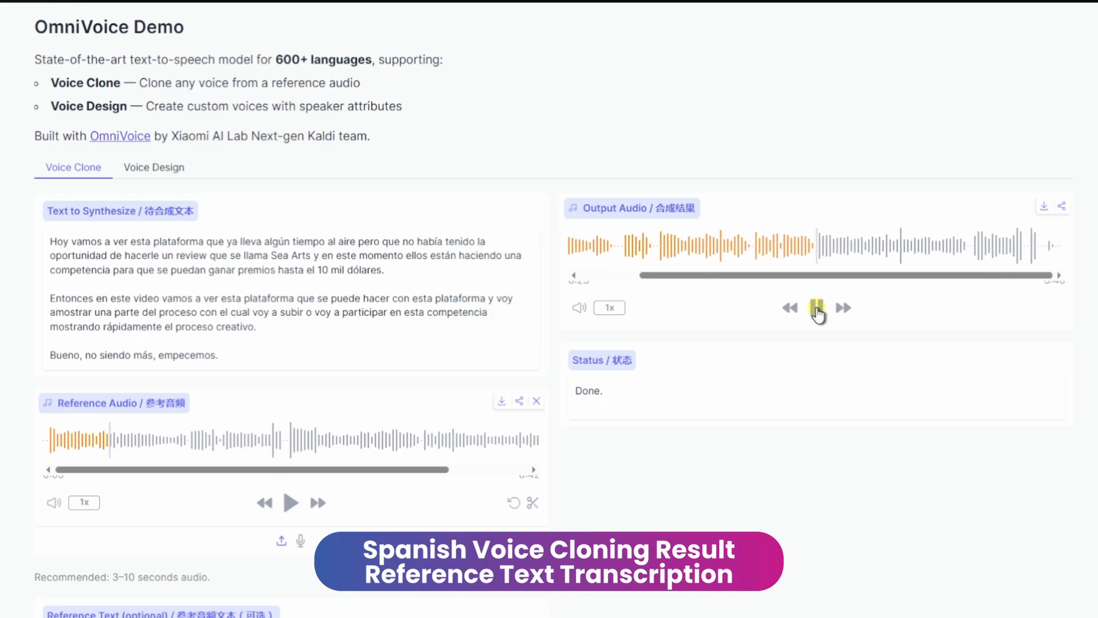
pyautogui.click(817, 308)
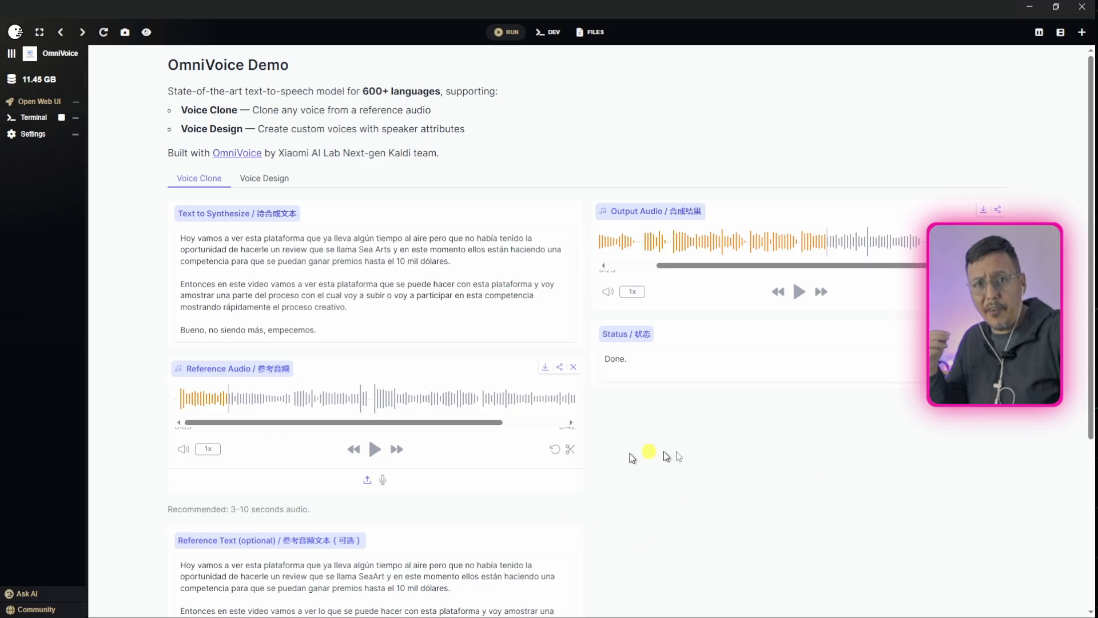
# Review the complete Spanish transcript entered as reference text for the voice clone
pyautogui.scroll(-5, 682, 450)
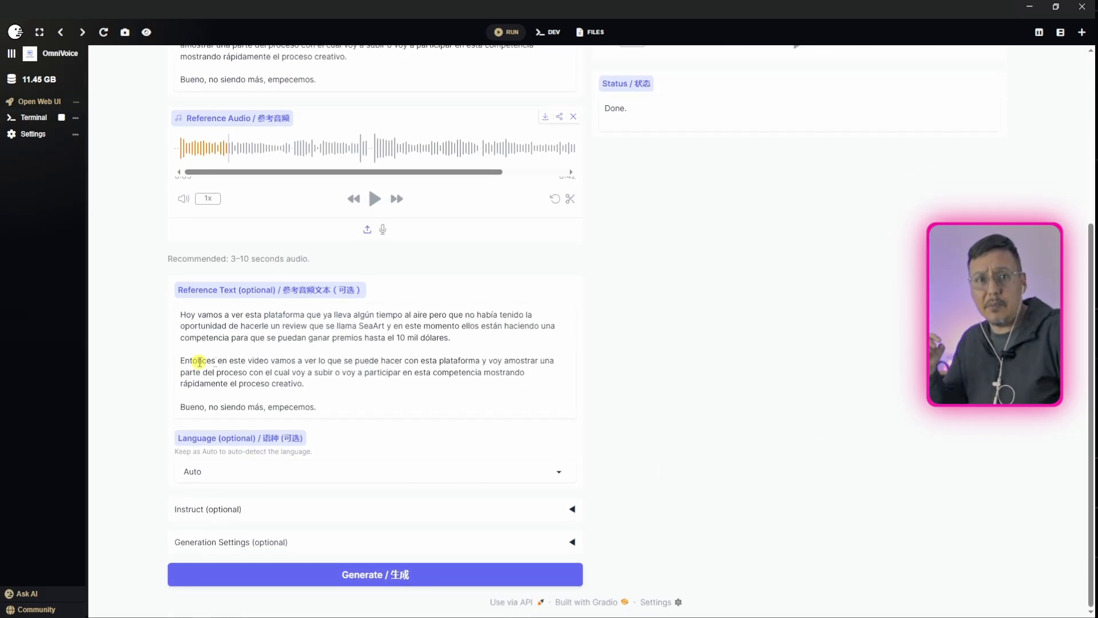
pyautogui.moveTo(179, 314); pyautogui.dragTo(335, 409)
pyautogui.click(328, 408)
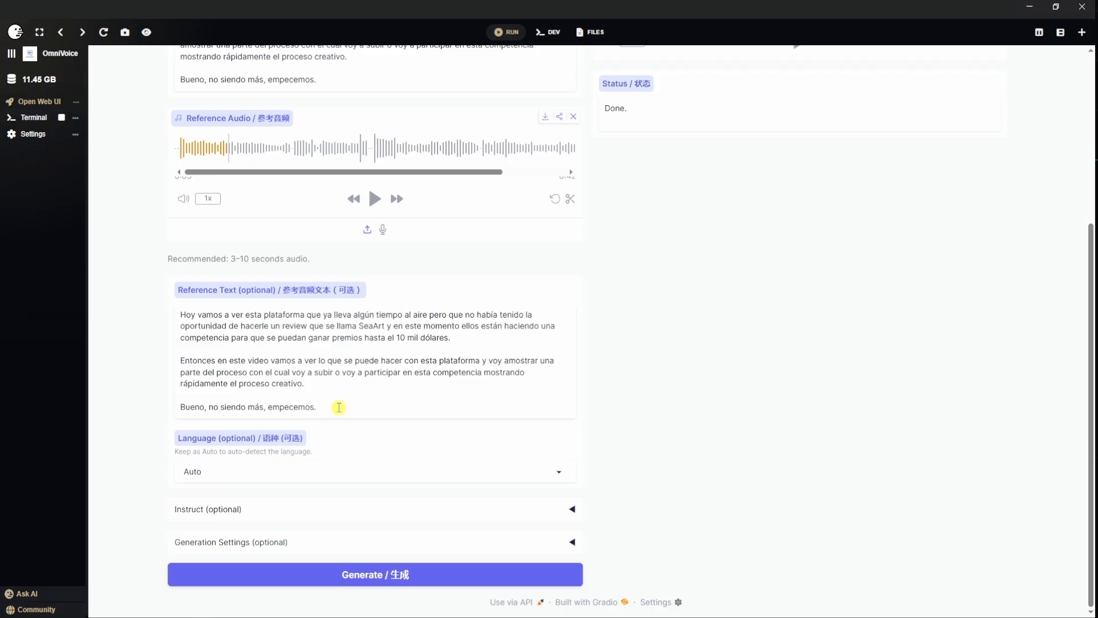
pyautogui.hotkey('ctrl', 'a')
pyautogui.click(339, 407)
pyautogui.scroll(5, 340, 407)
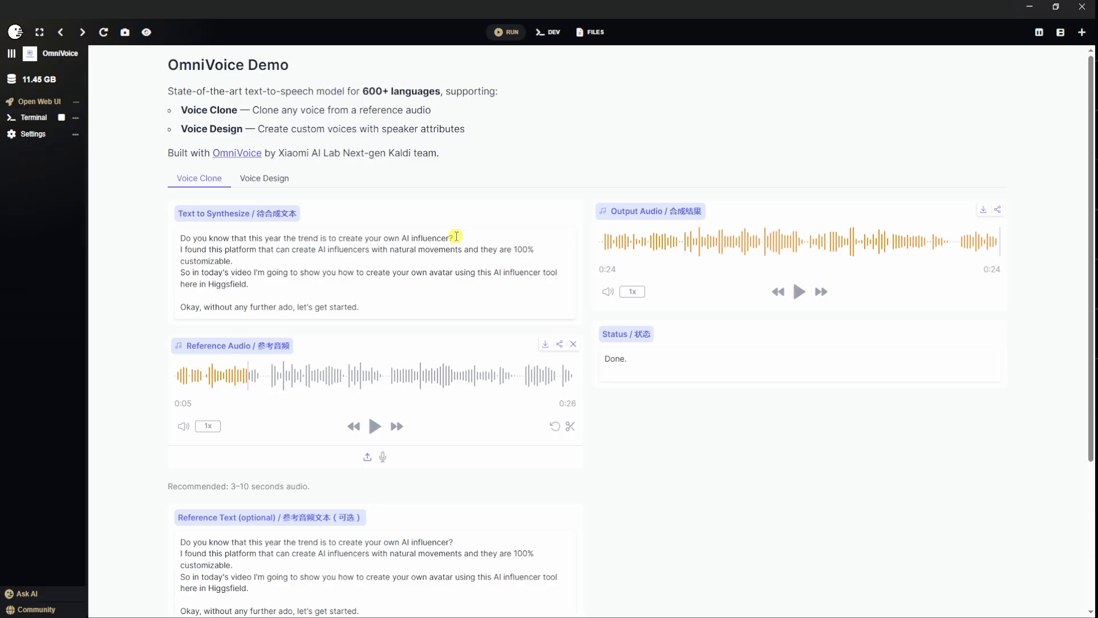
# Separate the sentences of the English text to synthesize with blank lines and add [pause] after "here in Higgsfield."
pyautogui.press('Return')
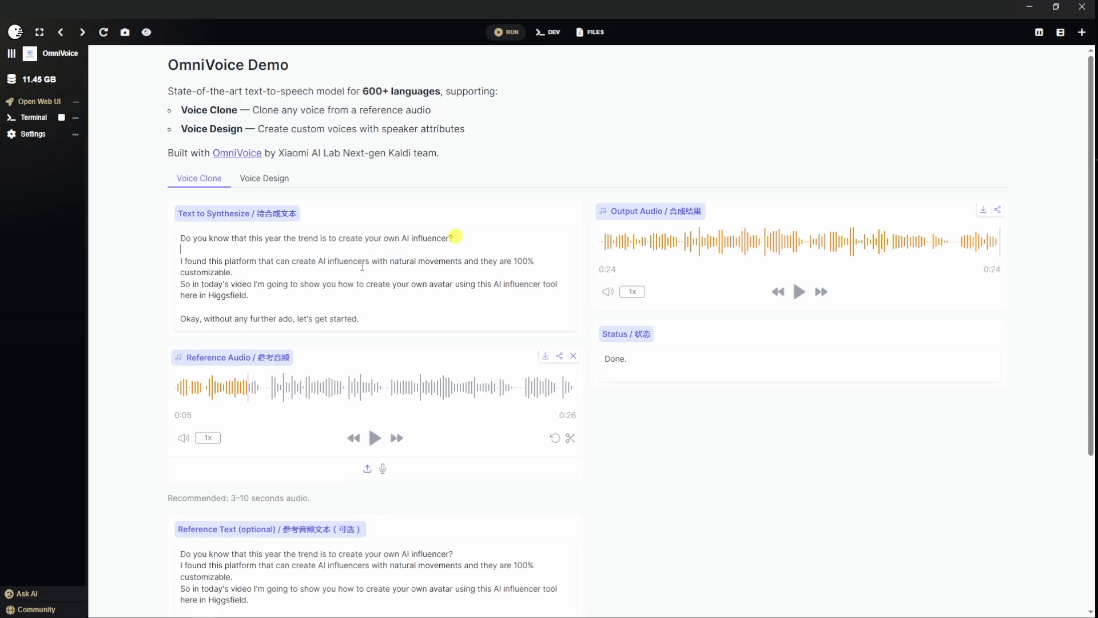
pyautogui.click(252, 272)
pyautogui.press('Return')
pyautogui.click(259, 306)
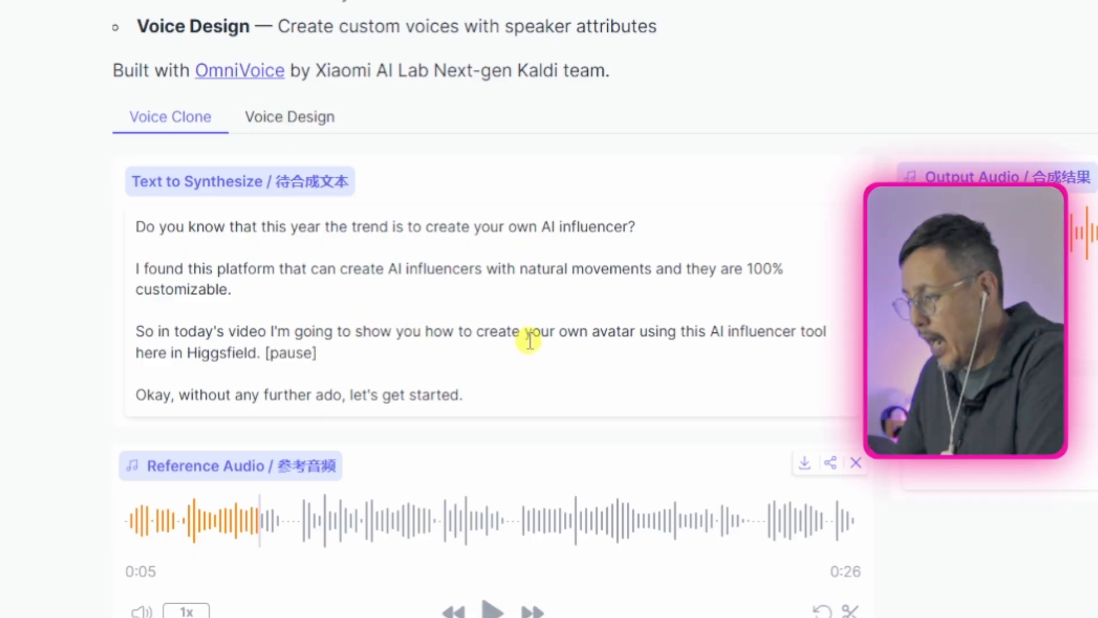
# Generate and play the cloned English speech with the Instruct option set to Whisper
pyautogui.scroll(-4, 492, 309)
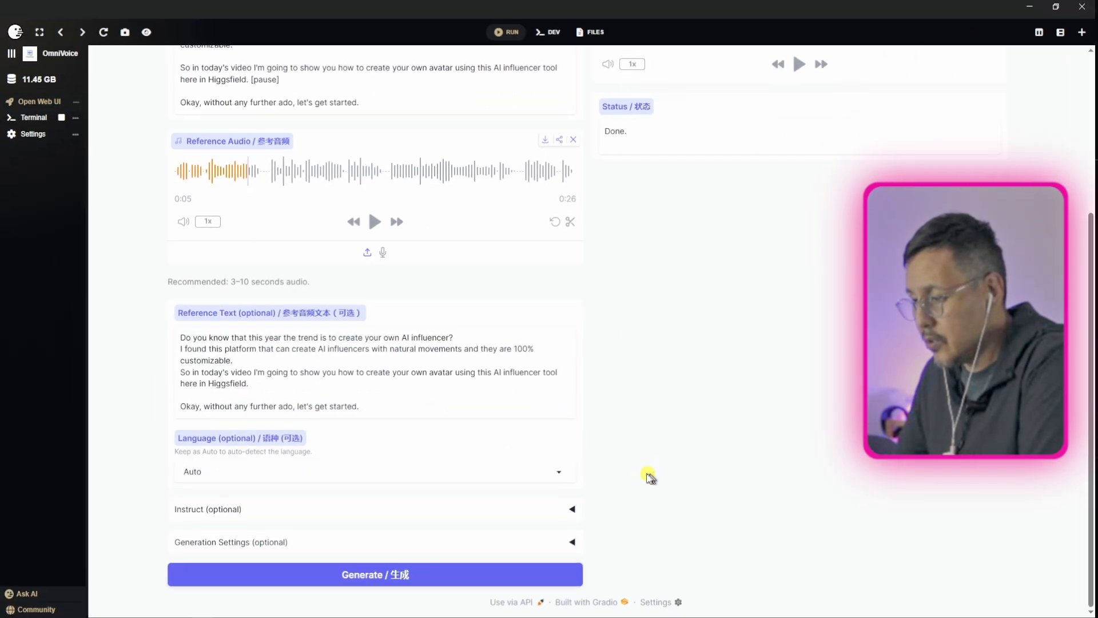
pyautogui.click(208, 508)
pyautogui.click(203, 486)
pyautogui.write('Whisper')
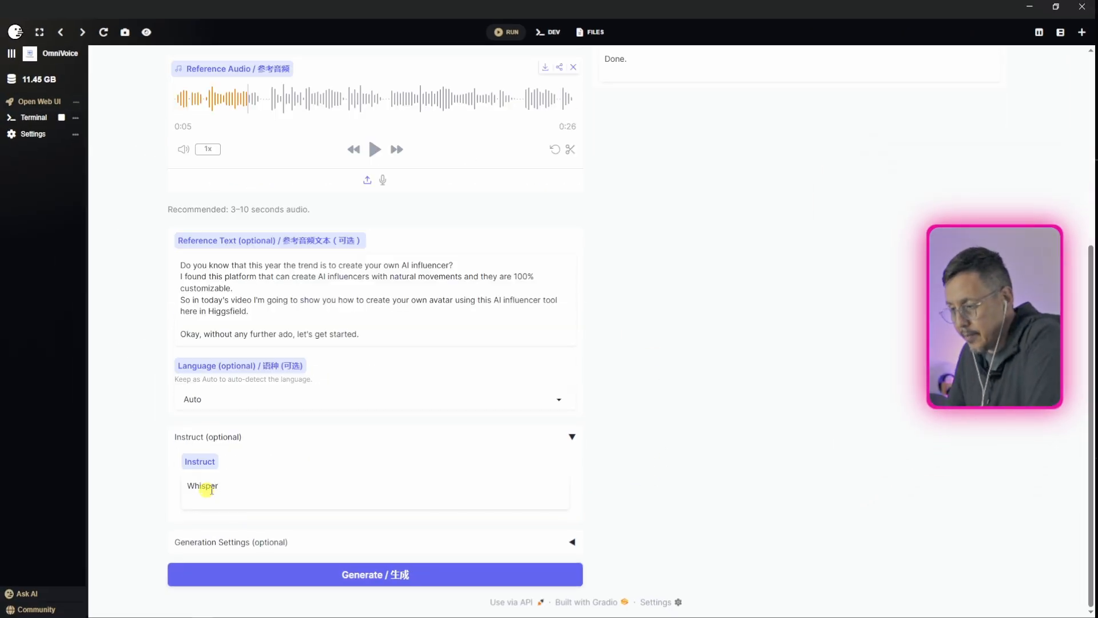
pyautogui.click(375, 574)
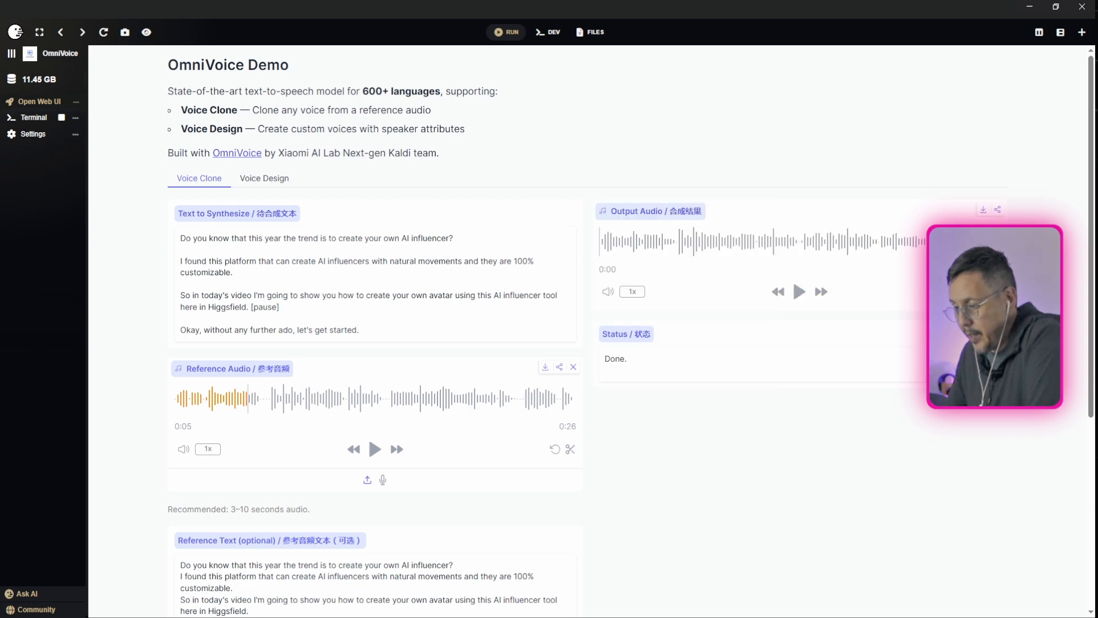
pyautogui.click(799, 292)
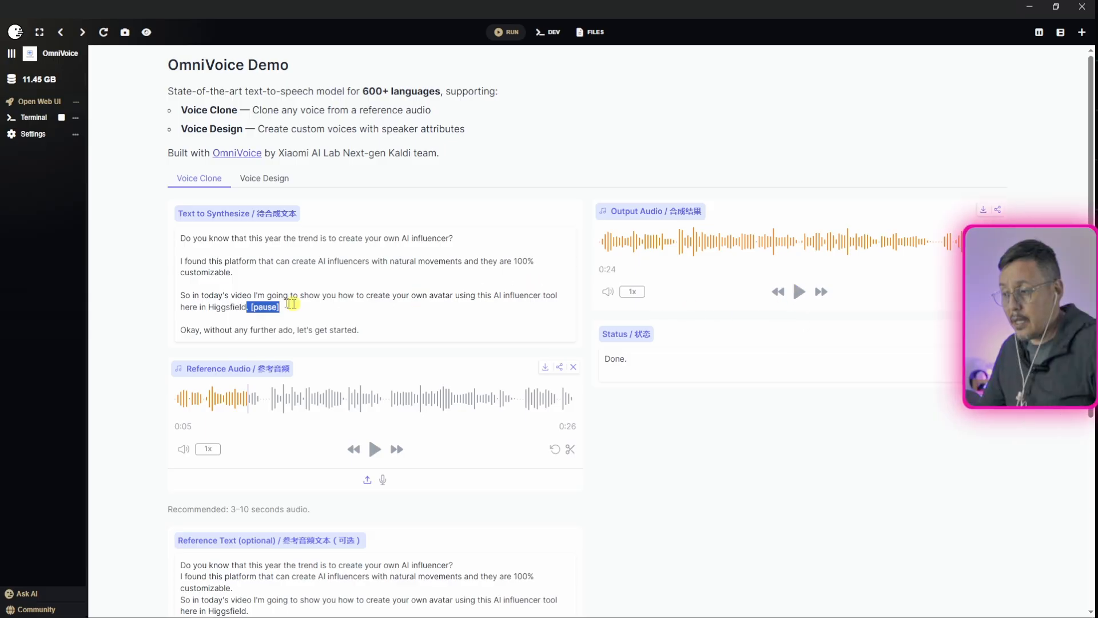
# Expand the Generation Settings and examine the speed, duration, inference steps, denoise and guidance scale options
pyautogui.scroll(-5, 170, 423)
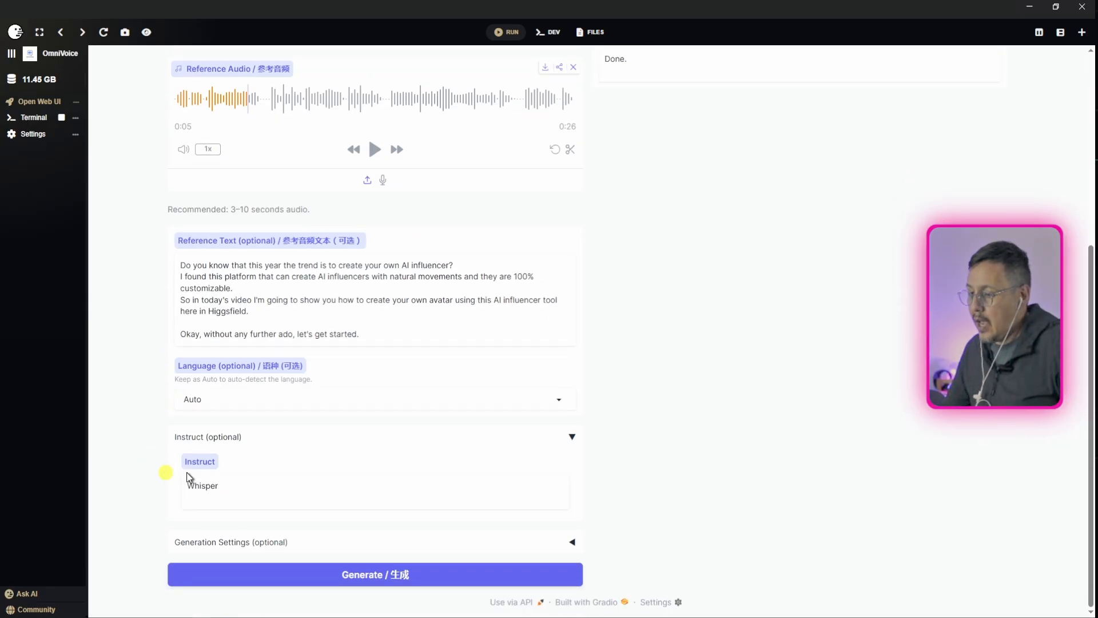
pyautogui.click(295, 546)
pyautogui.scroll(-5, 630, 523)
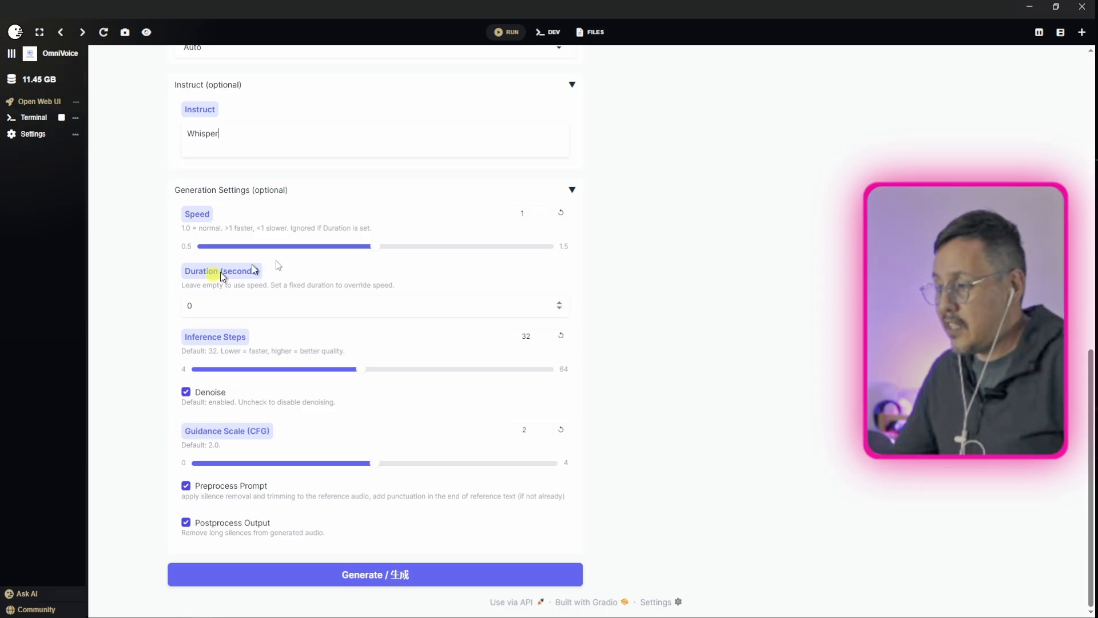
# Switch to Voice Design and enter the English AI influencer script, ending with "Okay, without any further ado, let's get started.", as the text to synthesize
pyautogui.scroll(15, 223, 276)
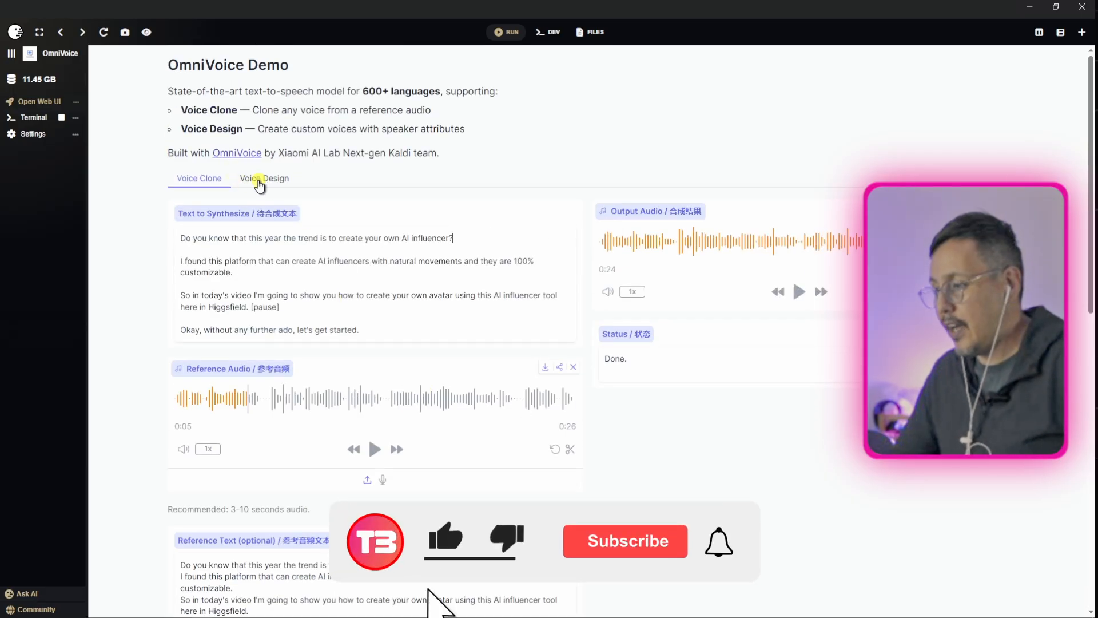
pyautogui.click(259, 181)
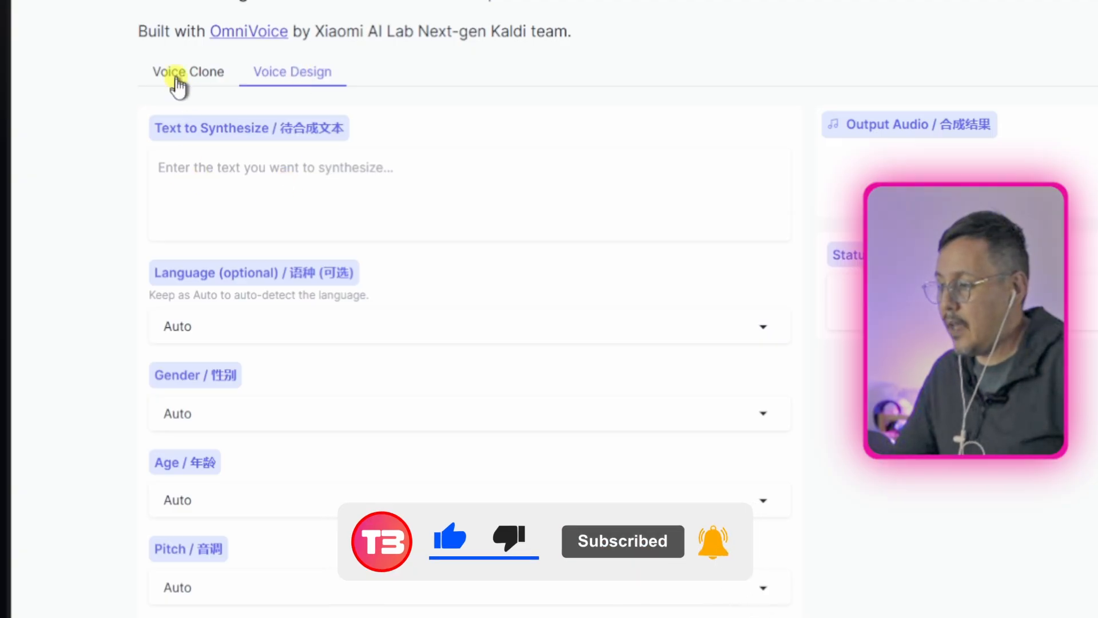
pyautogui.click(176, 170)
pyautogui.write("Do you know that this year the trend is to create your own AI influencer? I found this platform that can create AI influencers with natural movements and they are 100% customizable. So in today's video I'm going to show you how to create your own avatar using this AI influencer tool here in Higgsfield.  Okay, without any further ado, let's get started.")
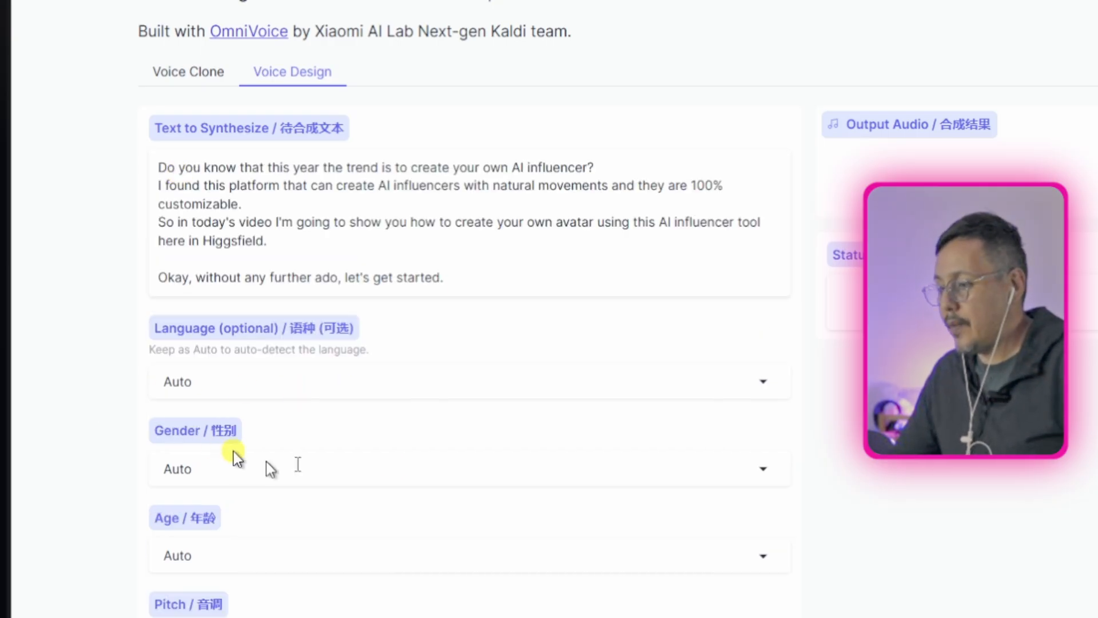
# Examine the available pitch options for the designed voice, keeping Auto
pyautogui.scroll(-5, 402, 468)
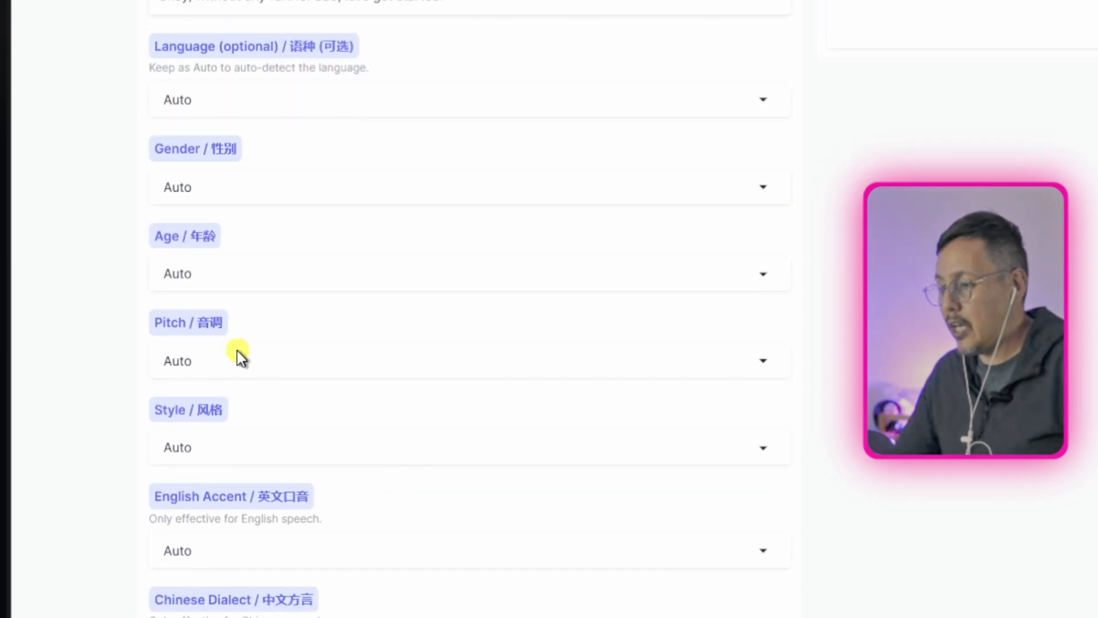
pyautogui.click(215, 360)
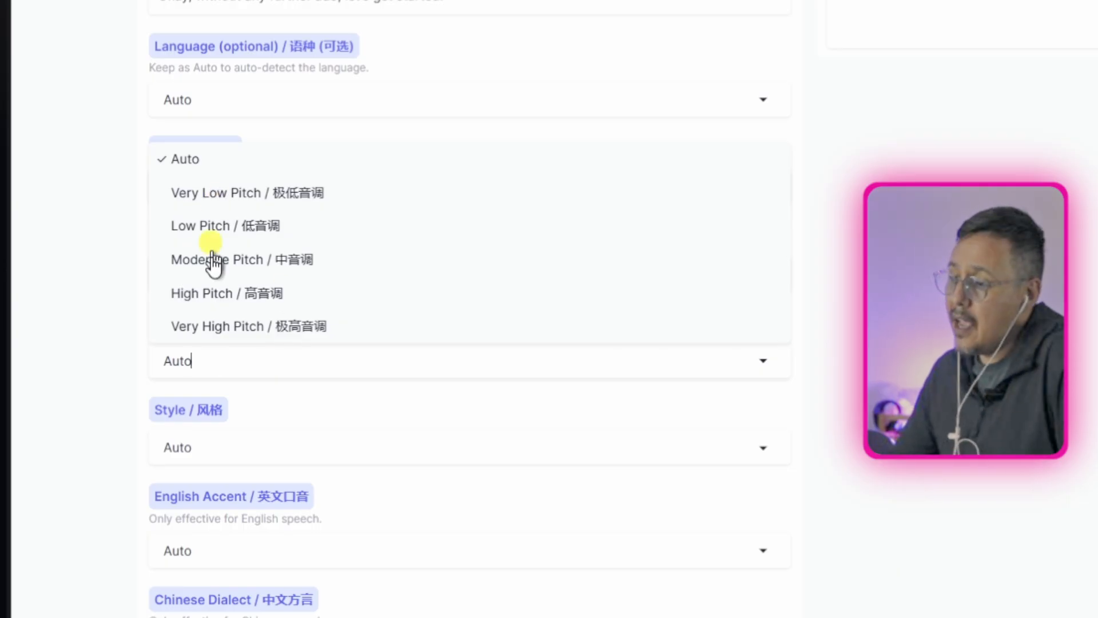
pyautogui.click(130, 370)
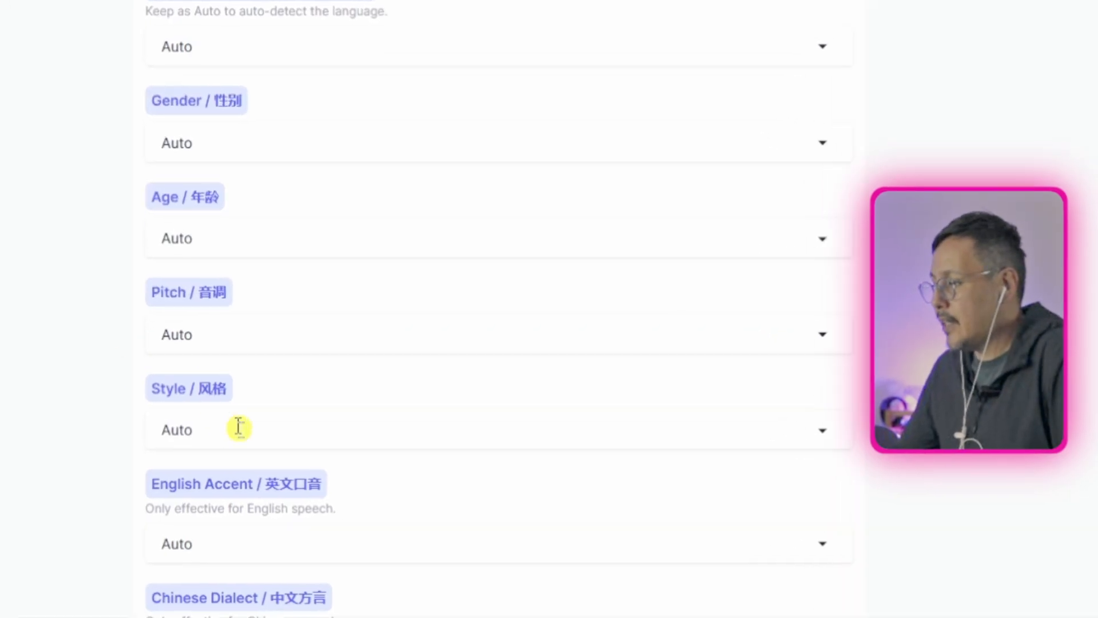
# Set the designed voice's style to Whisper and its English accent to British Accent
pyautogui.click(238, 427)
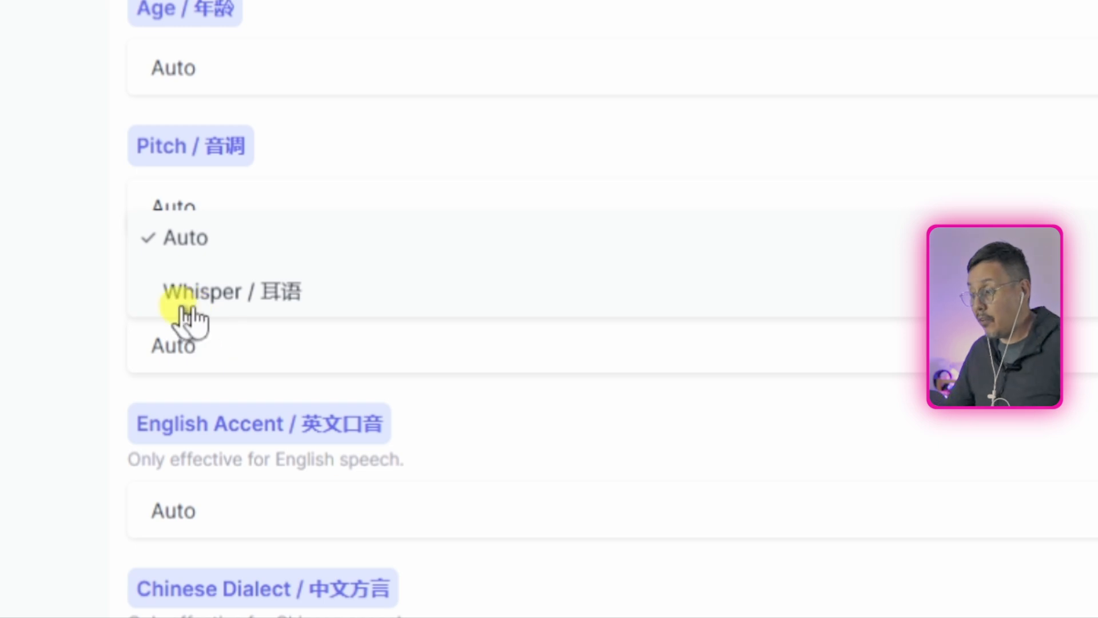
pyautogui.click(186, 312)
pyautogui.click(76, 396)
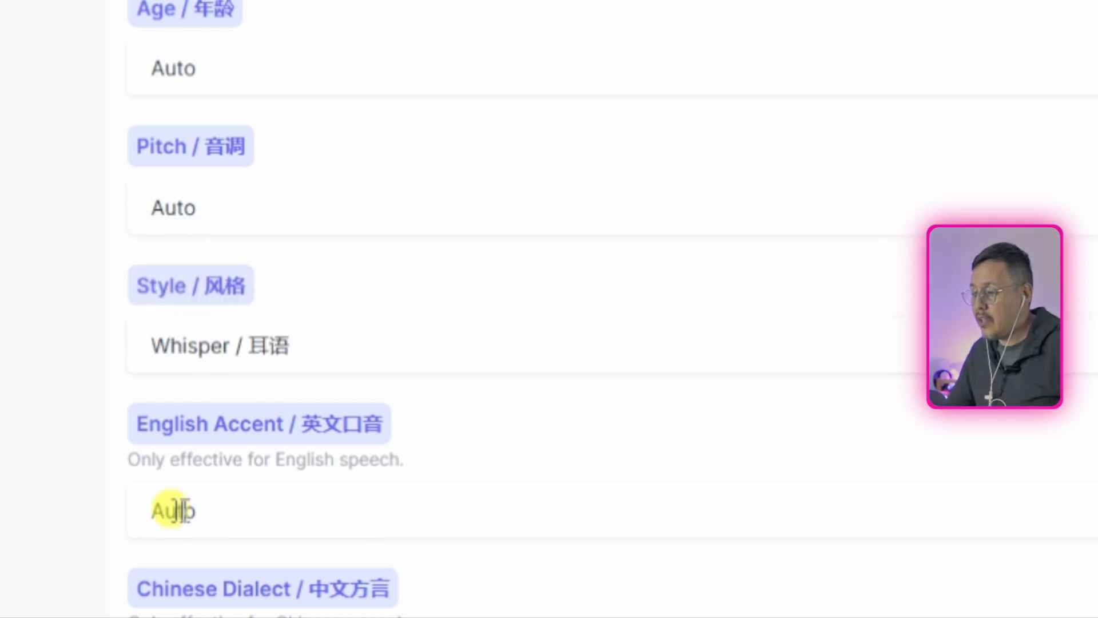
pyautogui.click(277, 520)
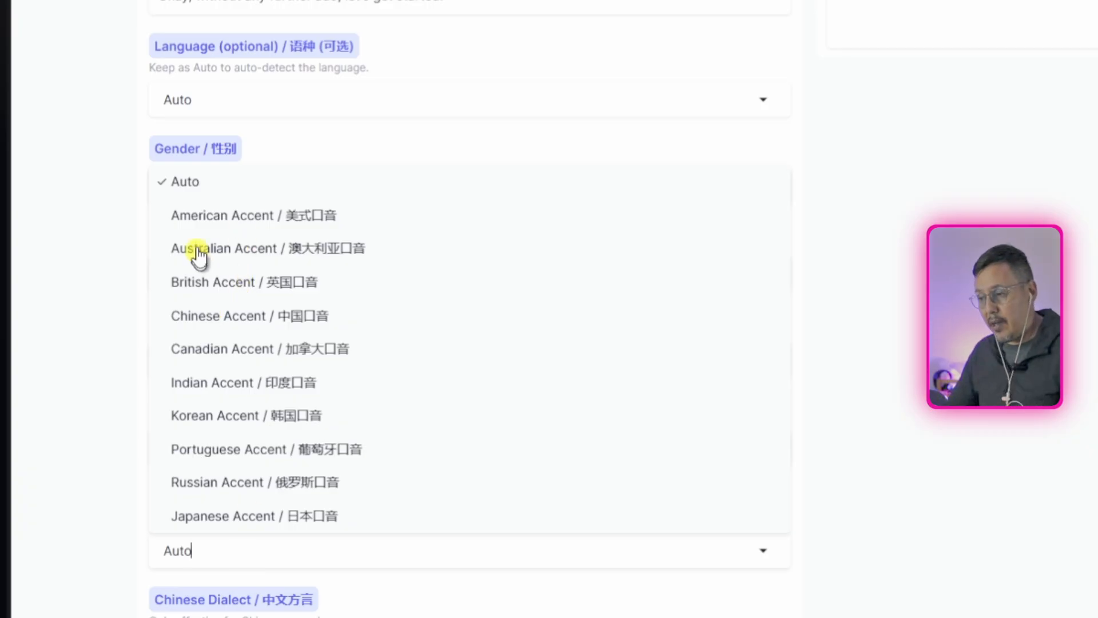
pyautogui.click(209, 282)
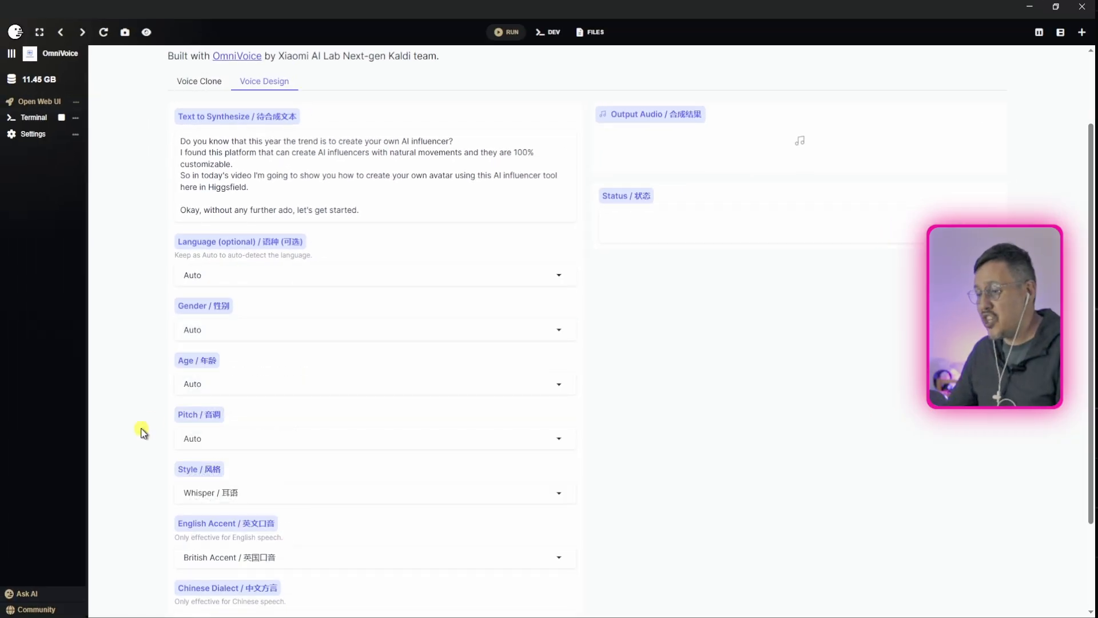
# Examine the list of Chinese dialects available for the designed voice, keeping Auto
pyautogui.scroll(-2, 143, 433)
pyautogui.click(213, 506)
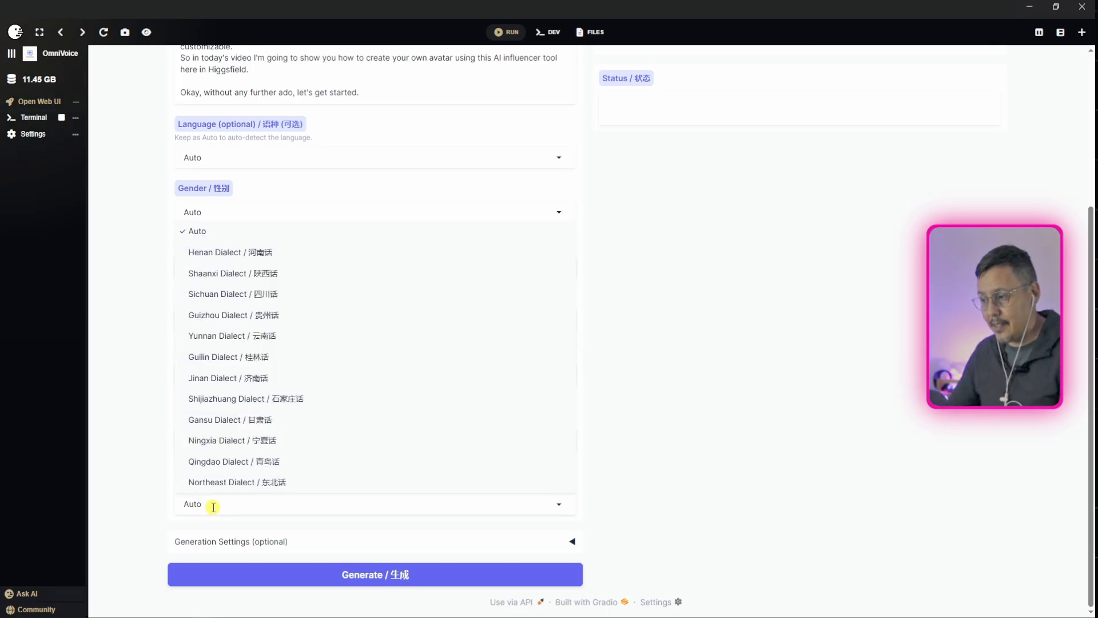
pyautogui.click(162, 506)
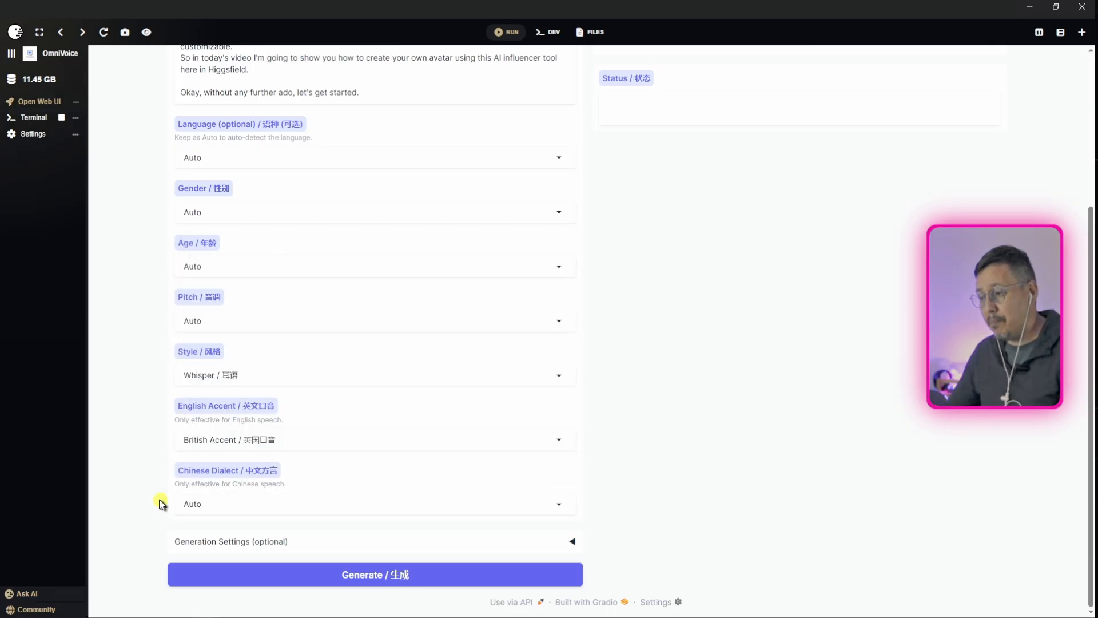
pyautogui.click(532, 502)
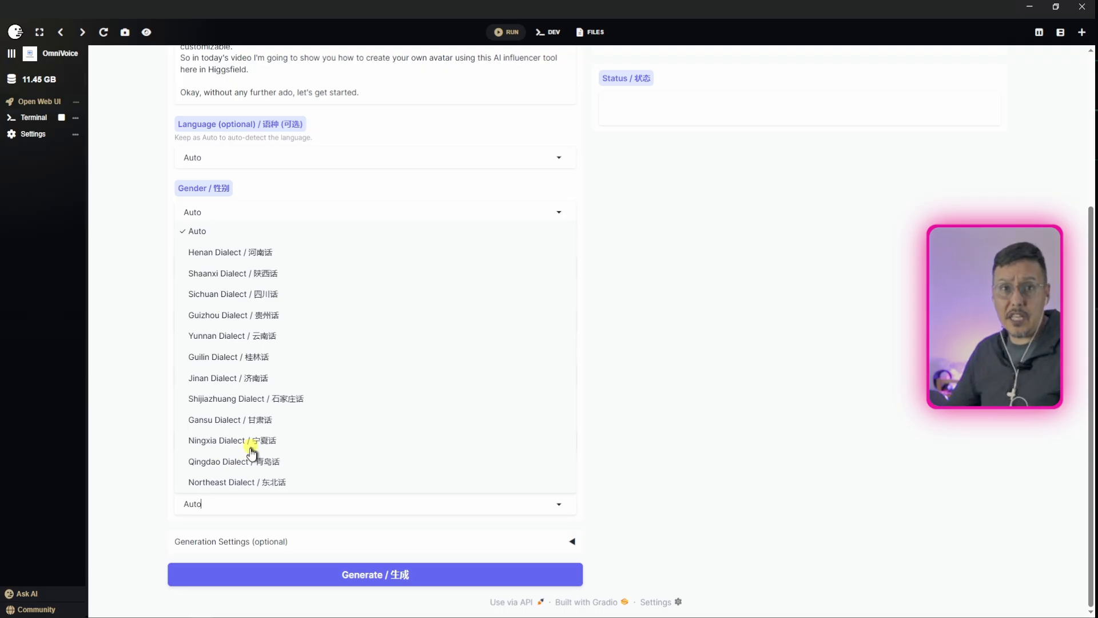
pyautogui.click(638, 442)
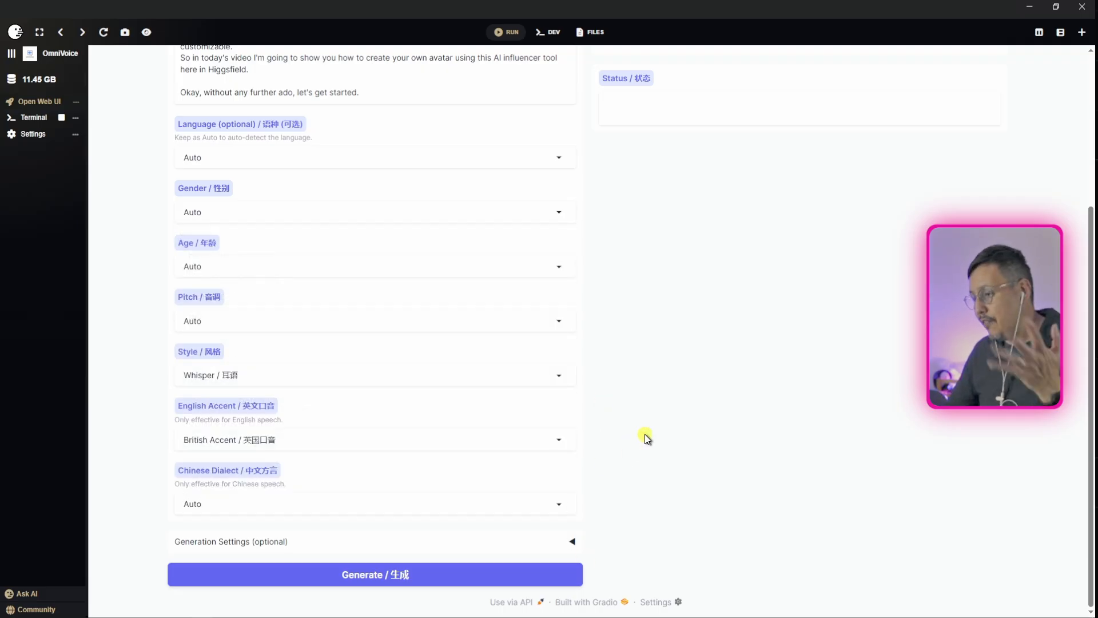
# Generate the designed voice with the Whisper style and British accent, play part of the output audio and pause it
pyautogui.scroll(4, 646, 440)
pyautogui.scroll(-4, 648, 426)
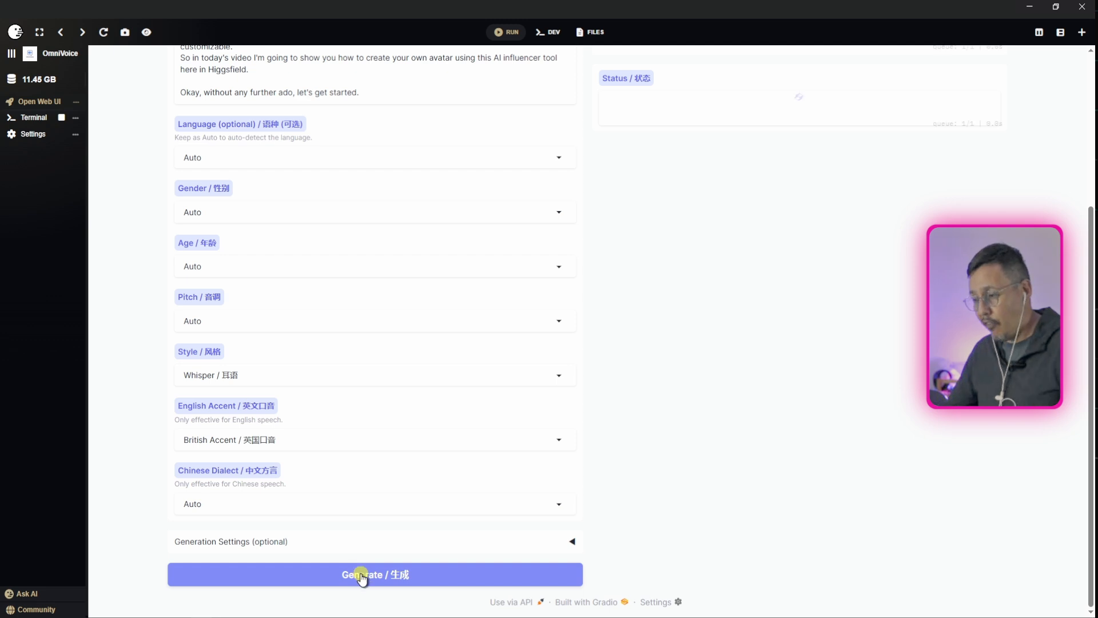
pyautogui.scroll(4, 812, 421)
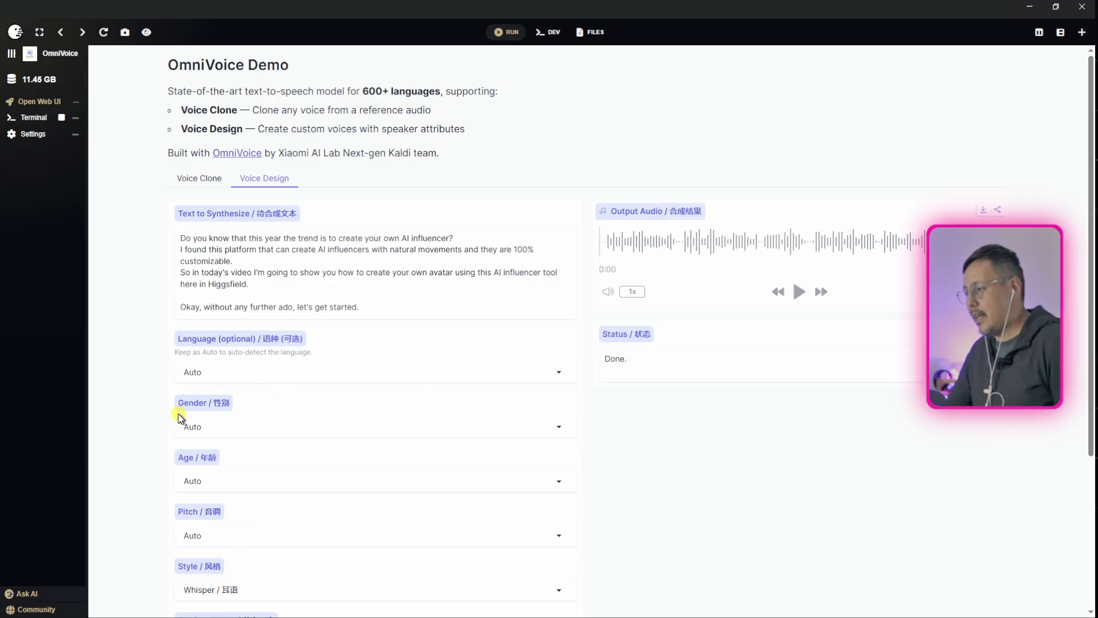
pyautogui.scroll(-3, 162, 418)
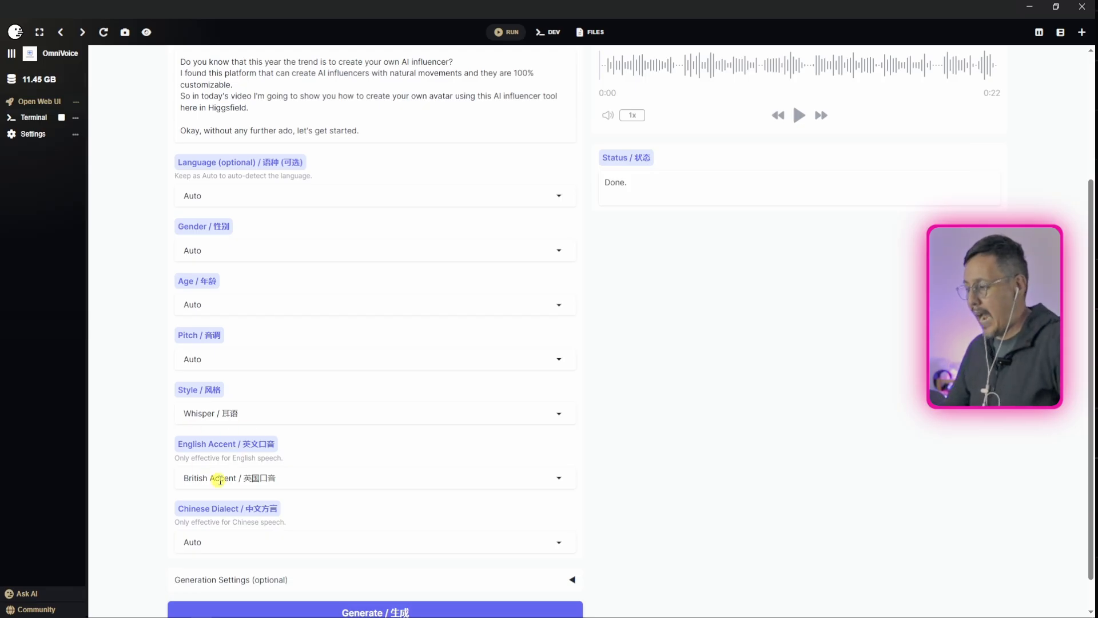
pyautogui.scroll(2, 220, 481)
pyautogui.scroll(1, 220, 480)
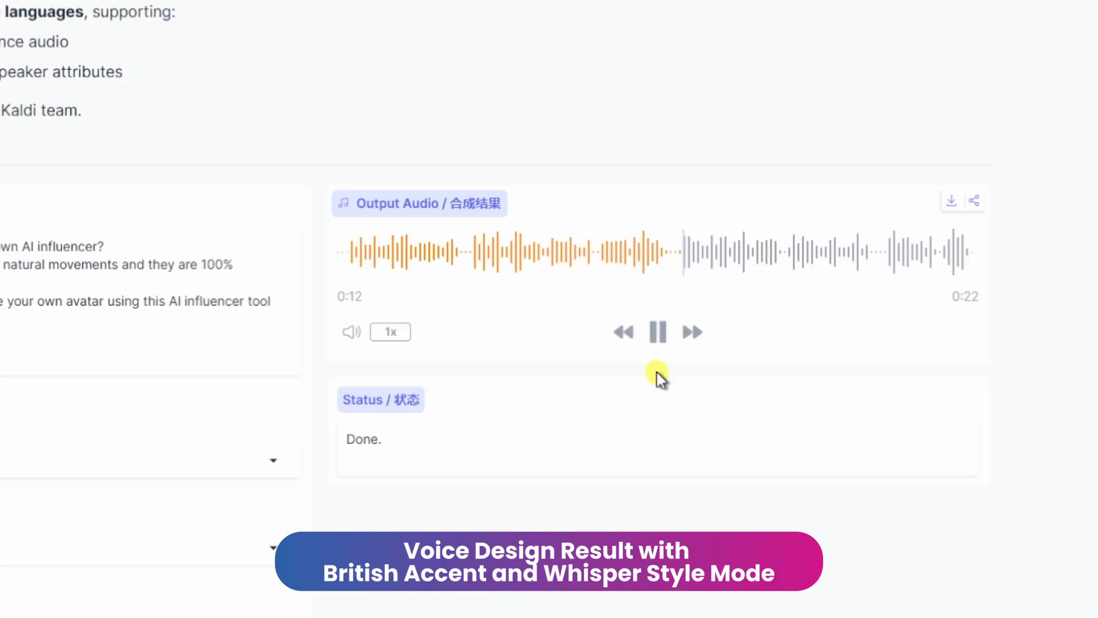
pyautogui.click(659, 334)
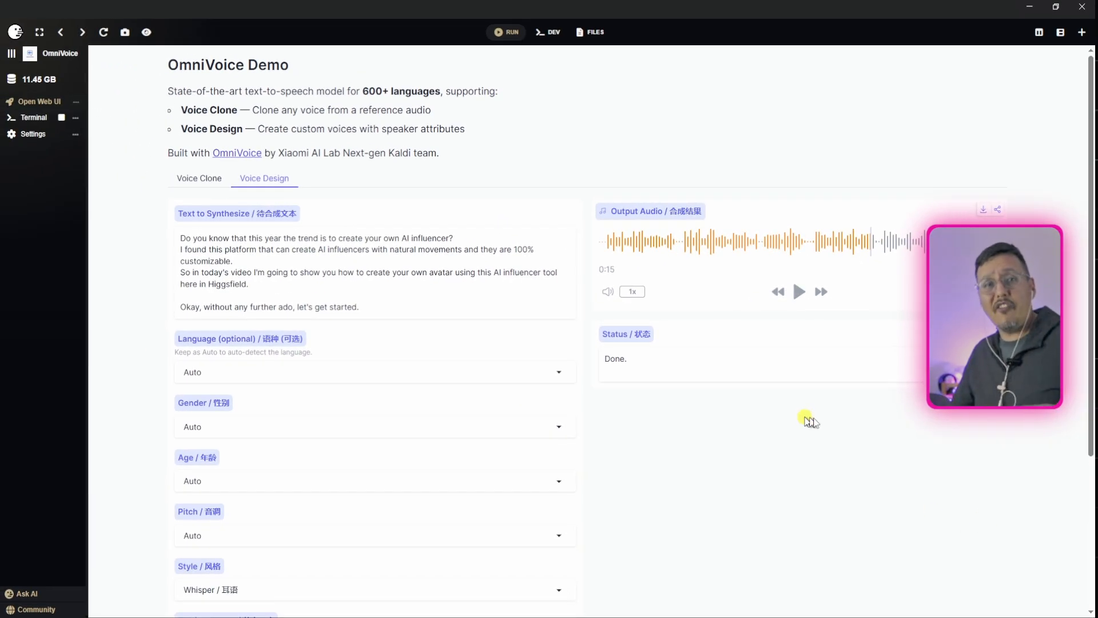
# Reset both the style and the English accent of the designed voice to Auto
pyautogui.scroll(-5, 810, 422)
pyautogui.scroll(5, 769, 426)
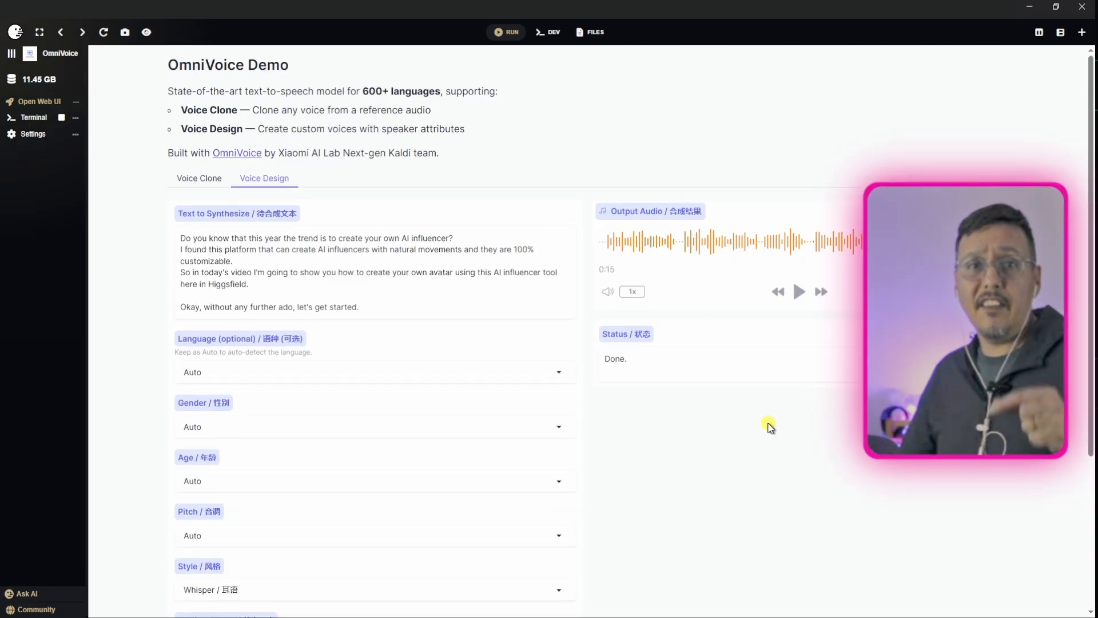
pyautogui.scroll(-4, 765, 473)
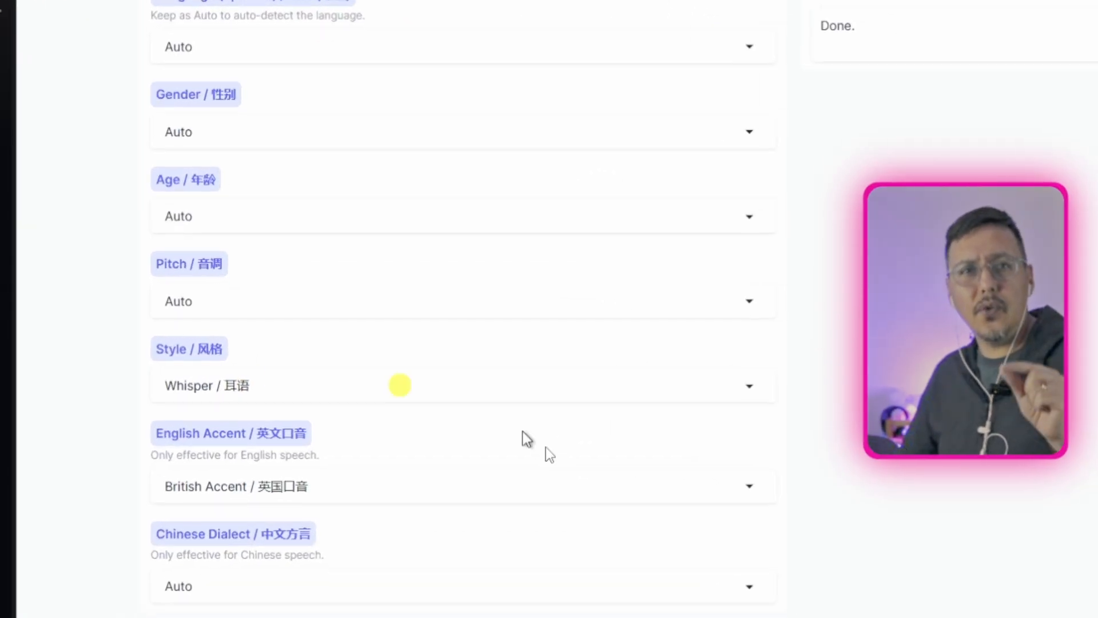
pyautogui.click(714, 391)
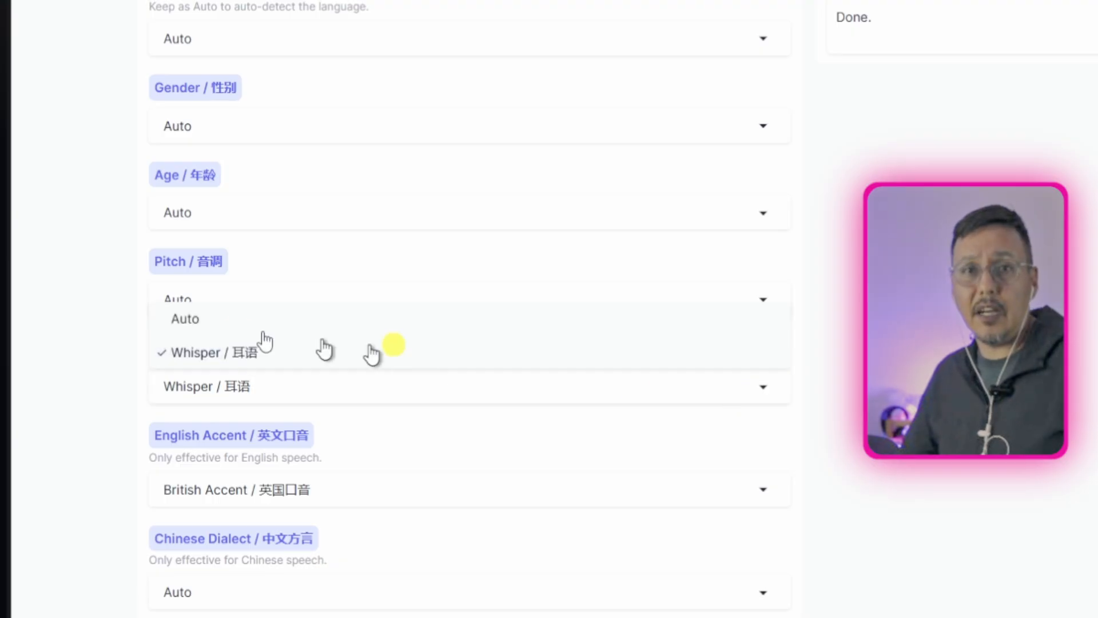
pyautogui.click(194, 324)
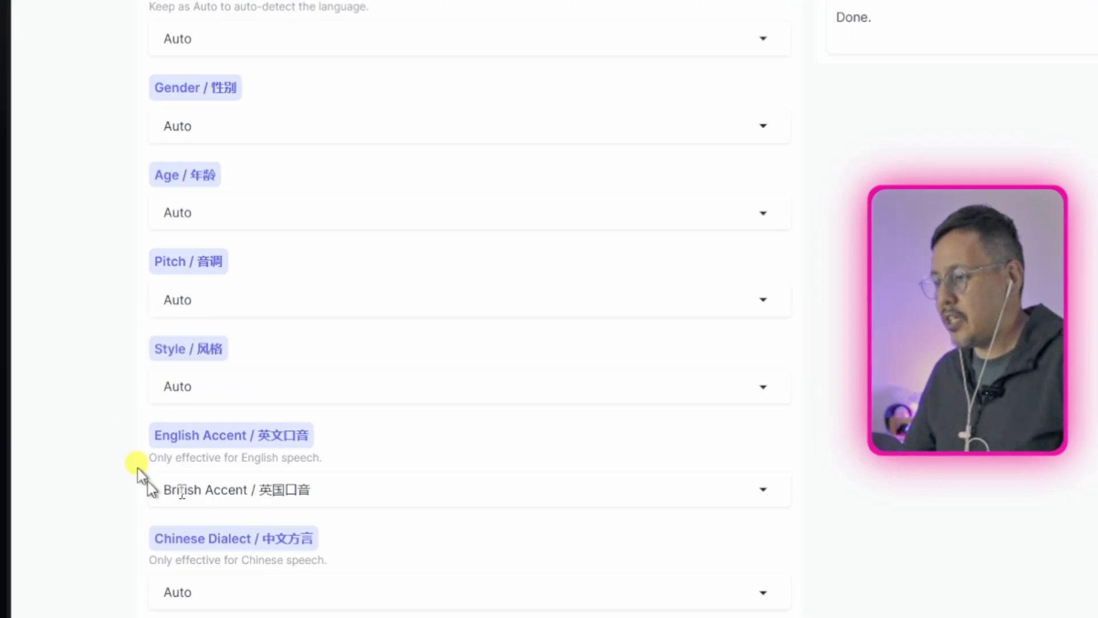
pyautogui.click(352, 493)
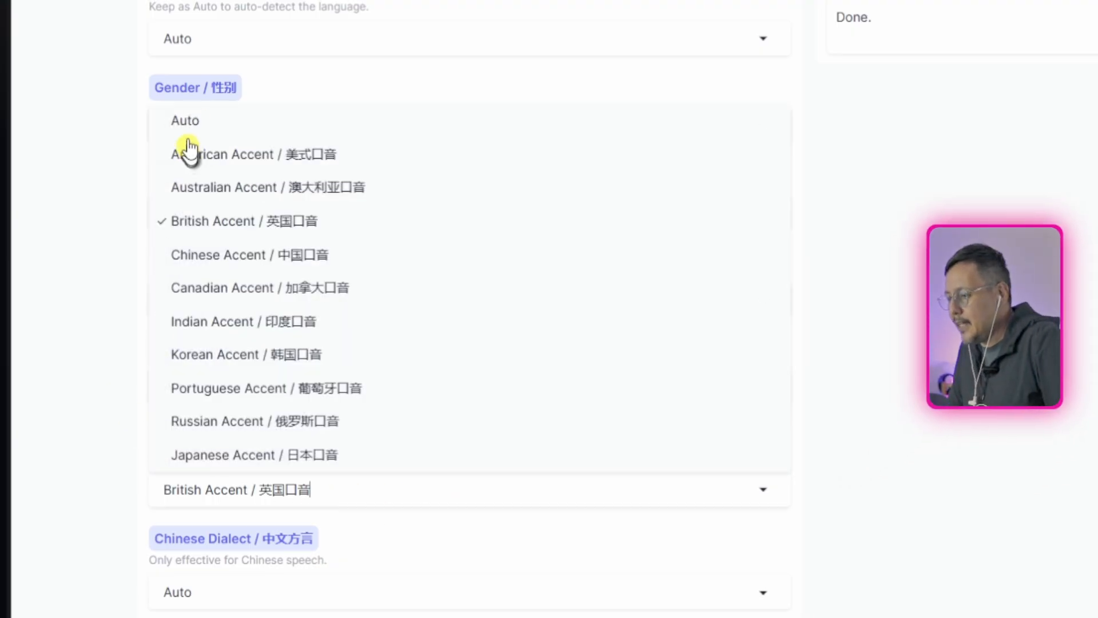
pyautogui.click(185, 121)
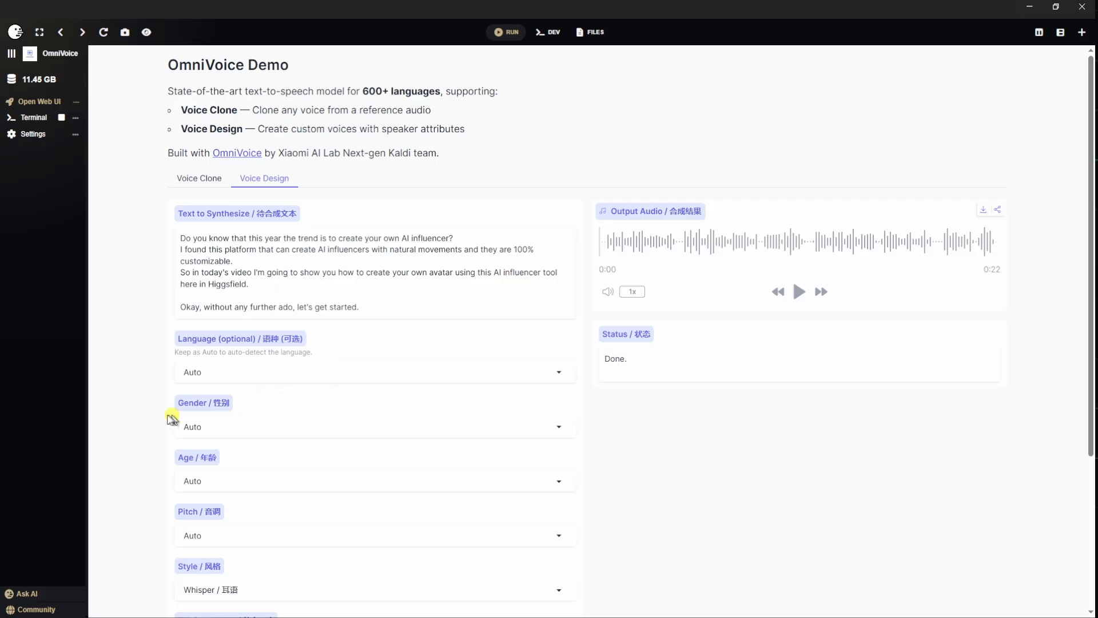
# Check the Voice Design settings and play the generated output audio from the beginning
pyautogui.scroll(-3, 166, 418)
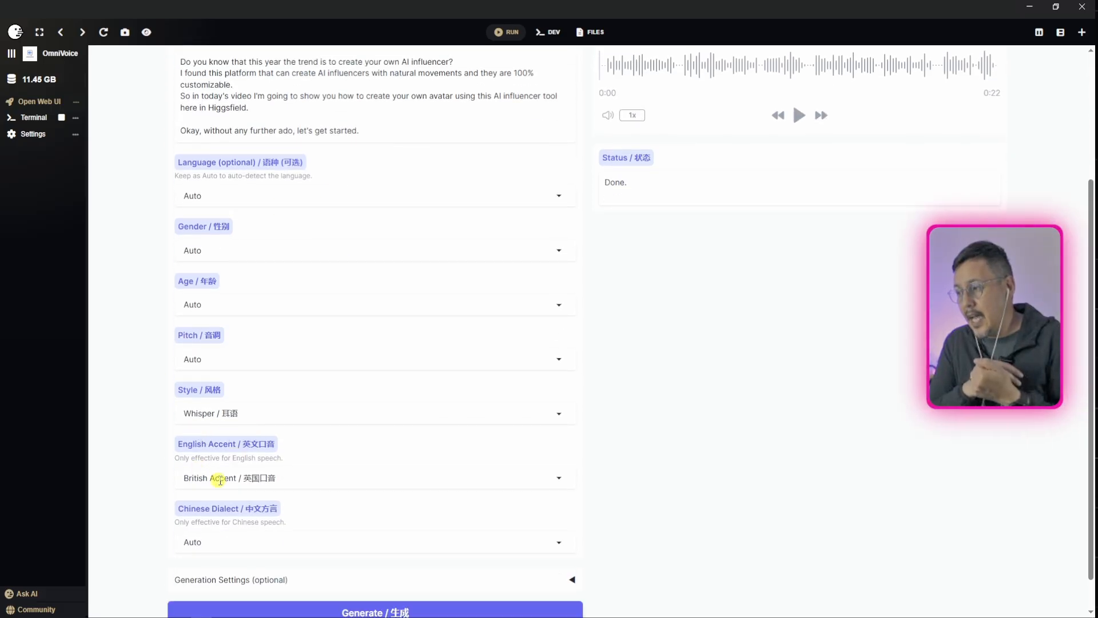
pyautogui.scroll(3, 220, 480)
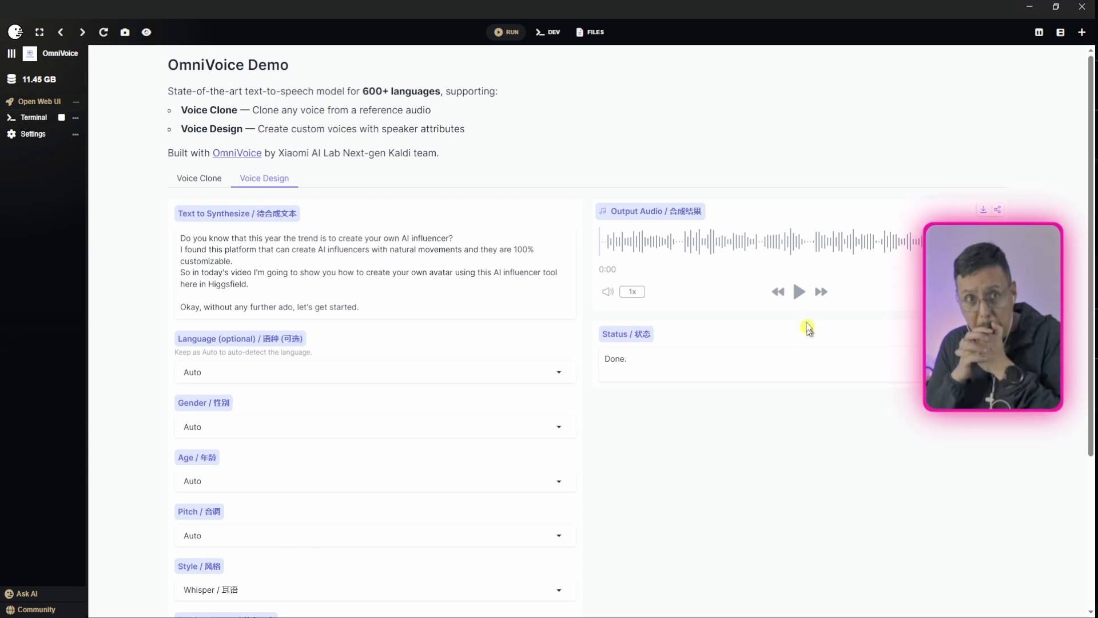
pyautogui.click(799, 292)
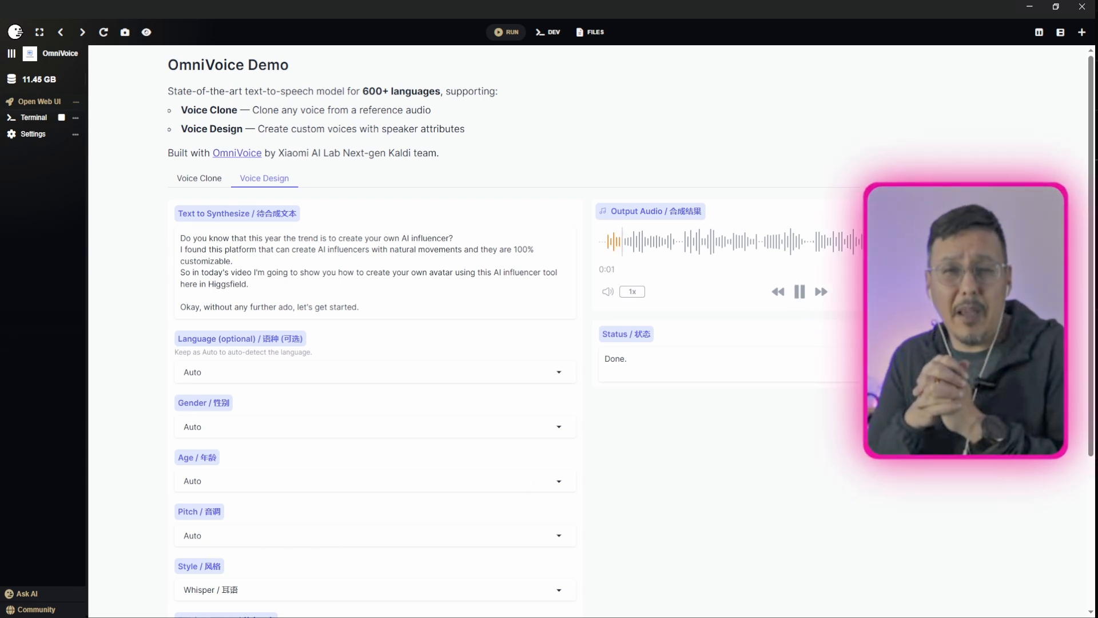